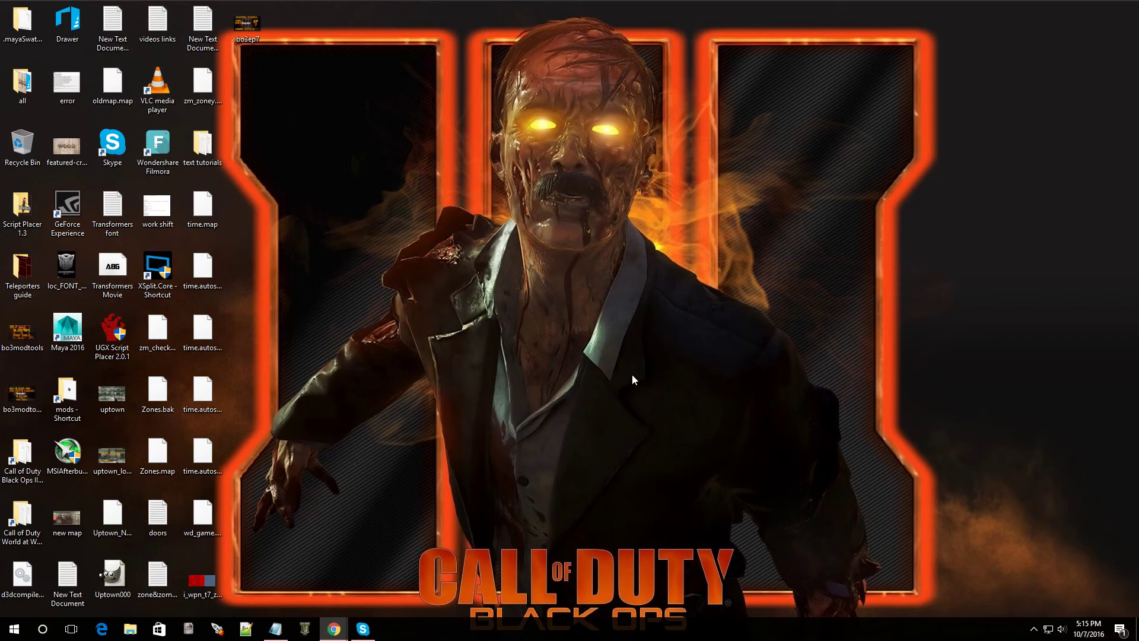
Launch Maya 2014 from the Start menu and dismiss the What's New highlight notice.
{"action": "left_click", "coordinate": [14, 628]}
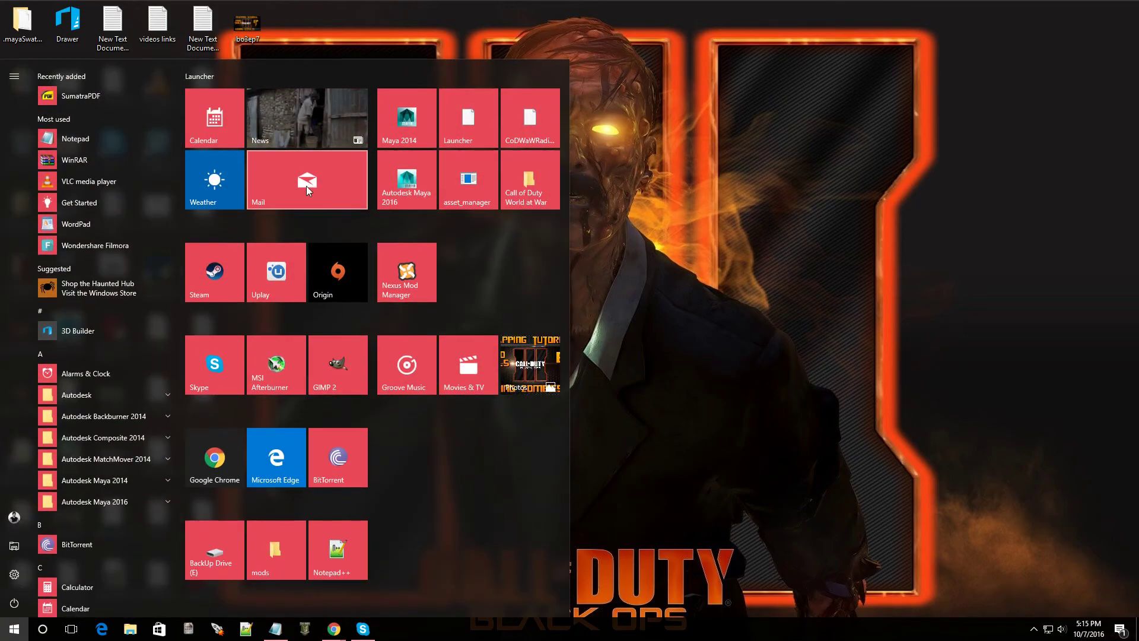
{"action": "left_click", "coordinate": [414, 113]}
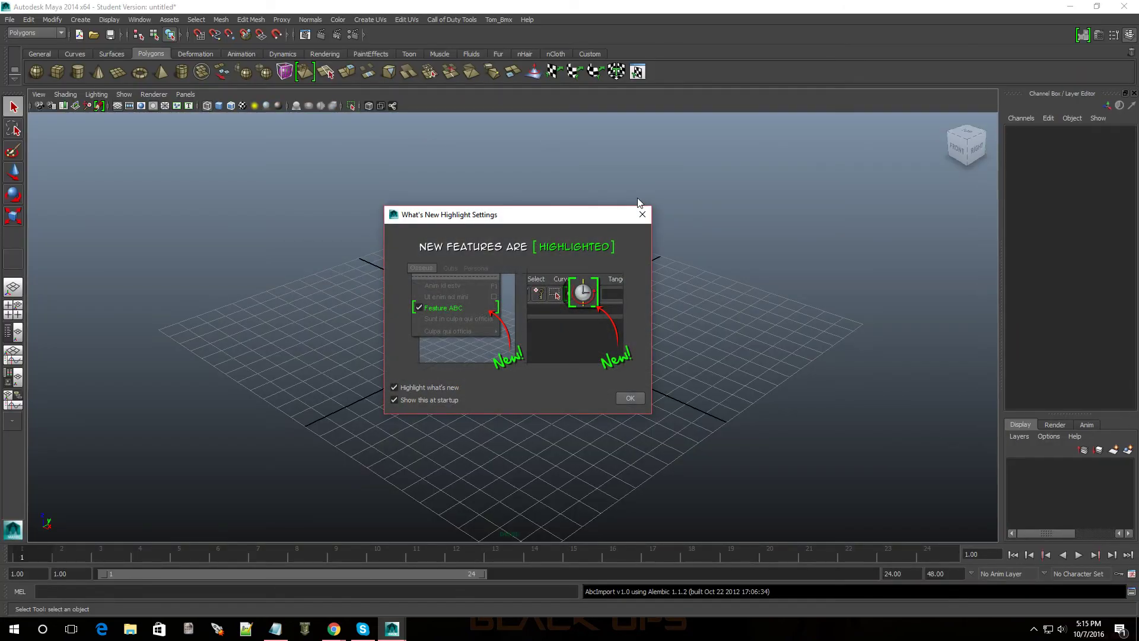
{"action": "left_click", "coordinate": [639, 216]}
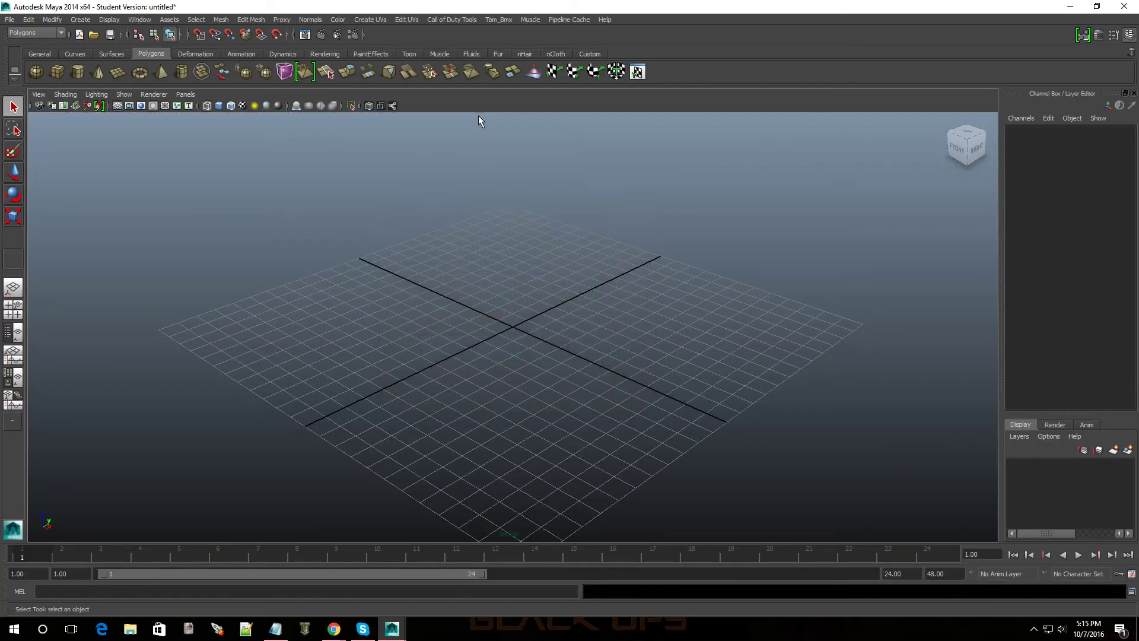
{"action": "left_click", "coordinate": [459, 19]}
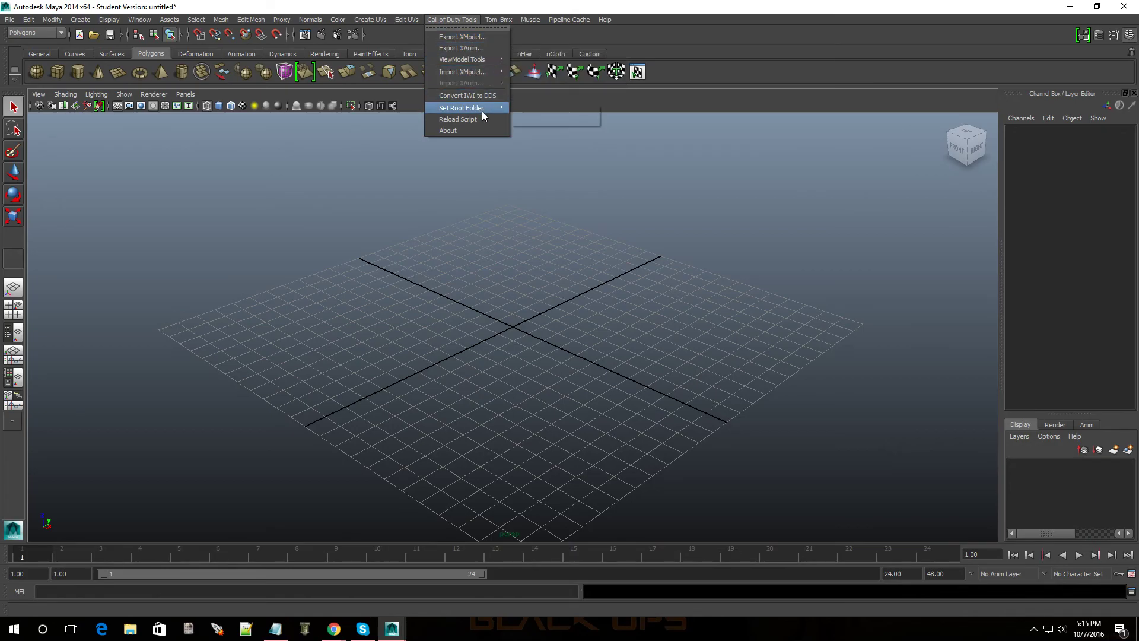
{"action": "left_click", "coordinate": [511, 255]}
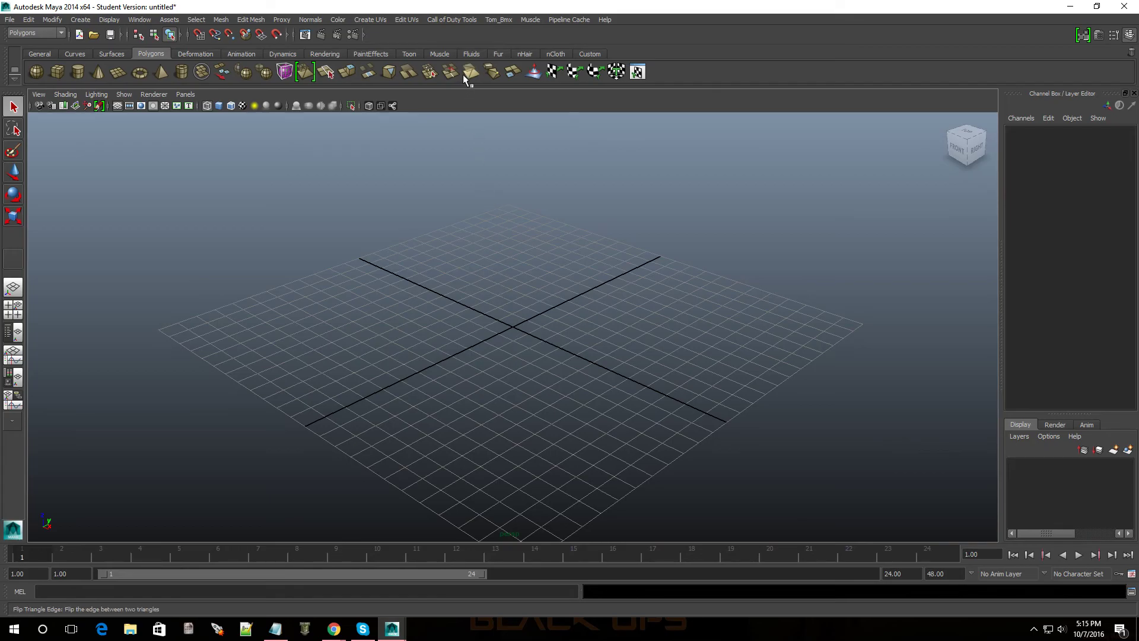
{"action": "left_click", "coordinate": [445, 20]}
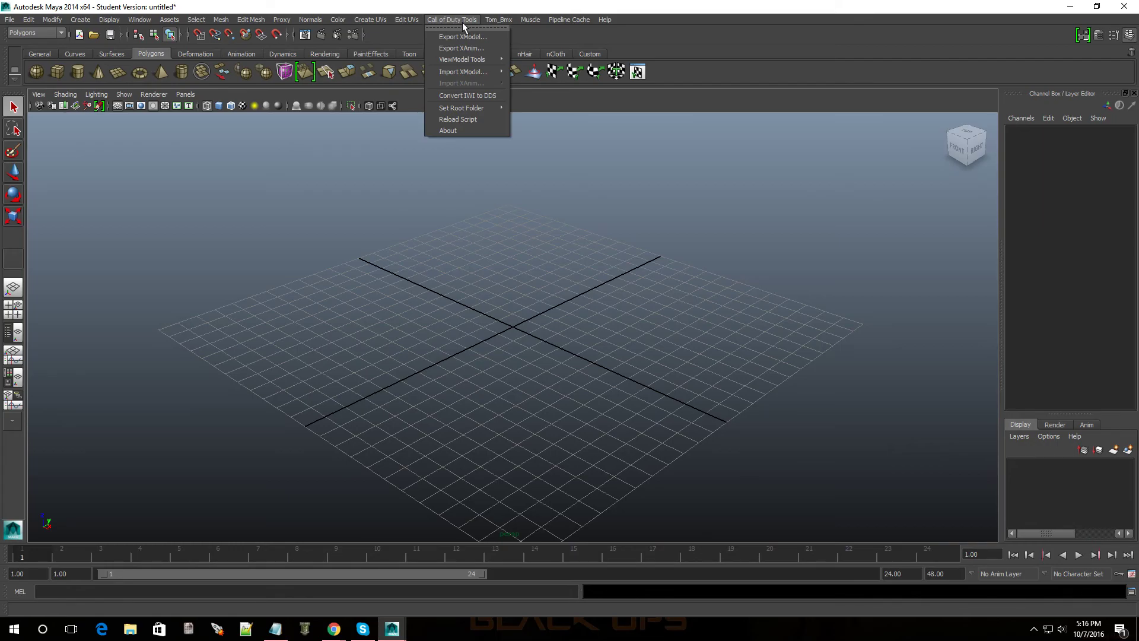
{"action": "mouse_move", "coordinate": [487, 110]}
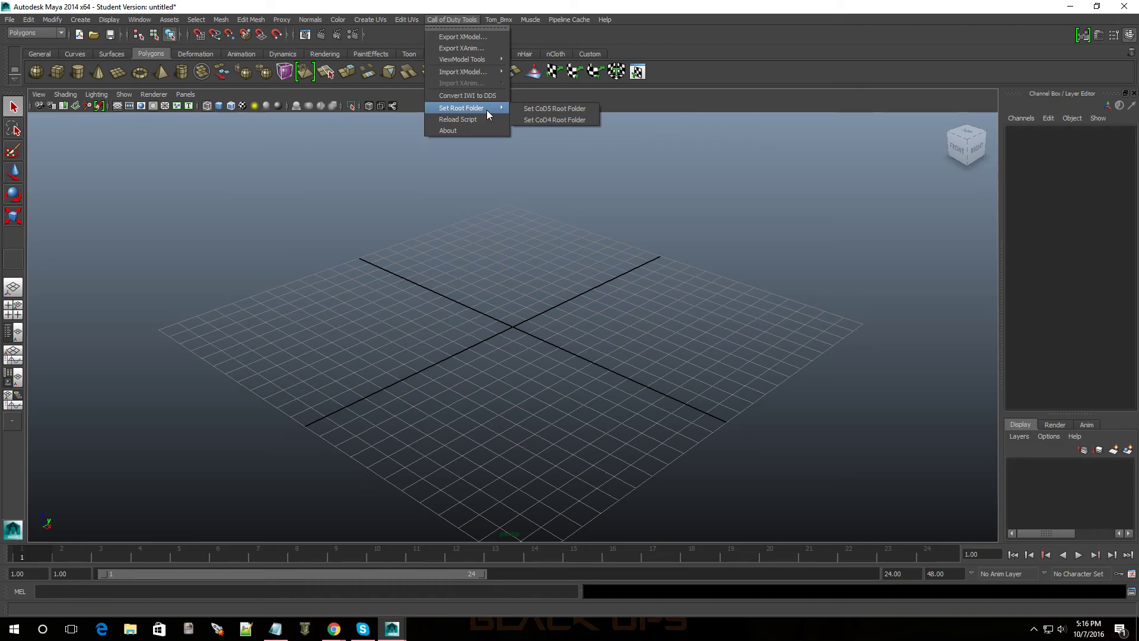
{"action": "mouse_move", "coordinate": [468, 71]}
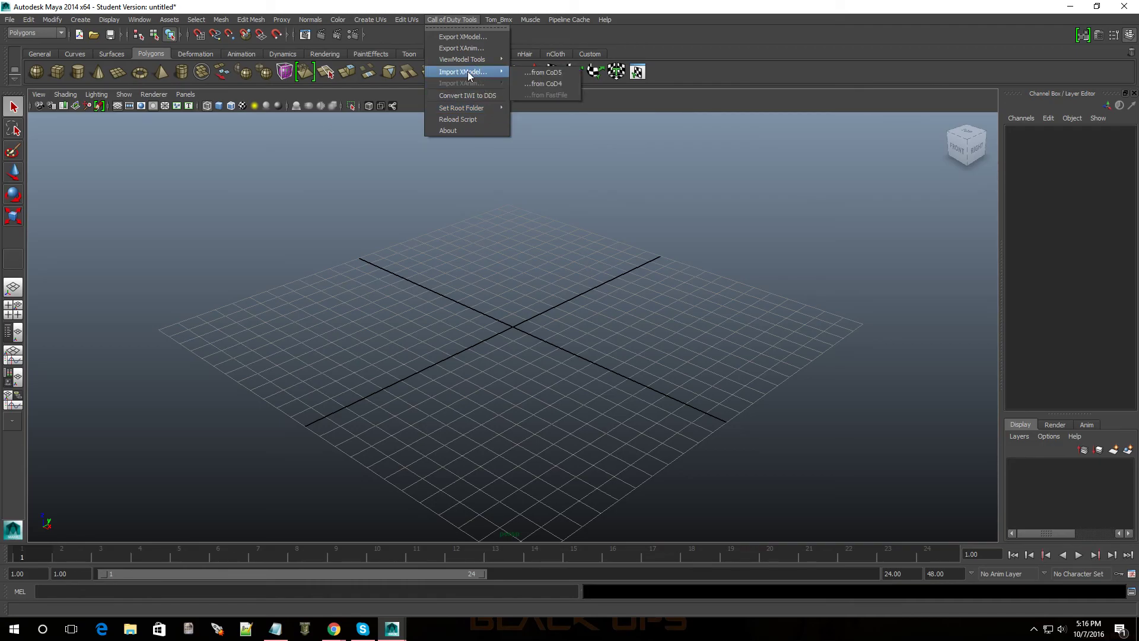
Import the CoD5 xmodel anim_berlin_bookshelf_wide at lod01, declining Auto IK handles.
{"action": "left_click", "coordinate": [538, 72]}
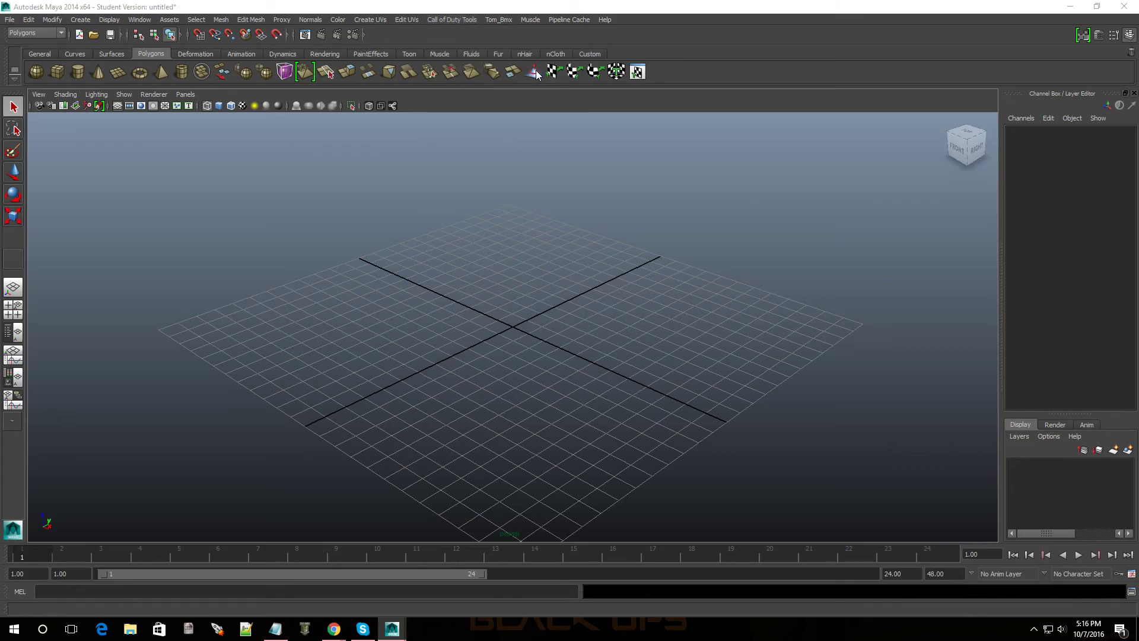
{"action": "scroll", "coordinate": [182, 165], "scroll_direction": "down", "scroll_amount": 10}
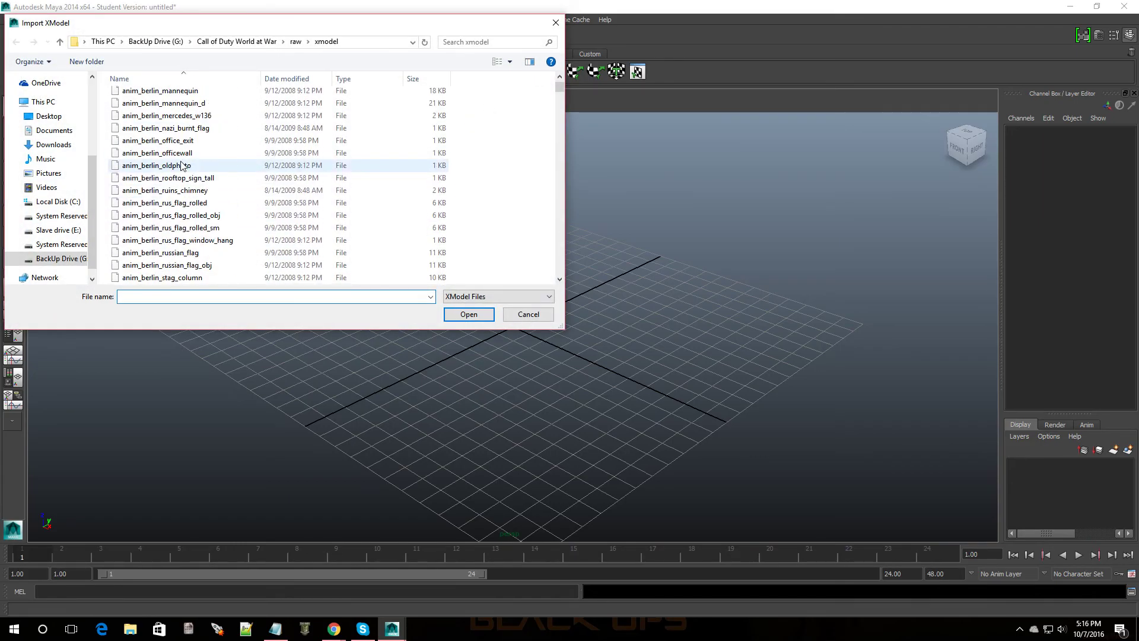
{"action": "scroll", "coordinate": [182, 165], "scroll_direction": "up", "scroll_amount": 10}
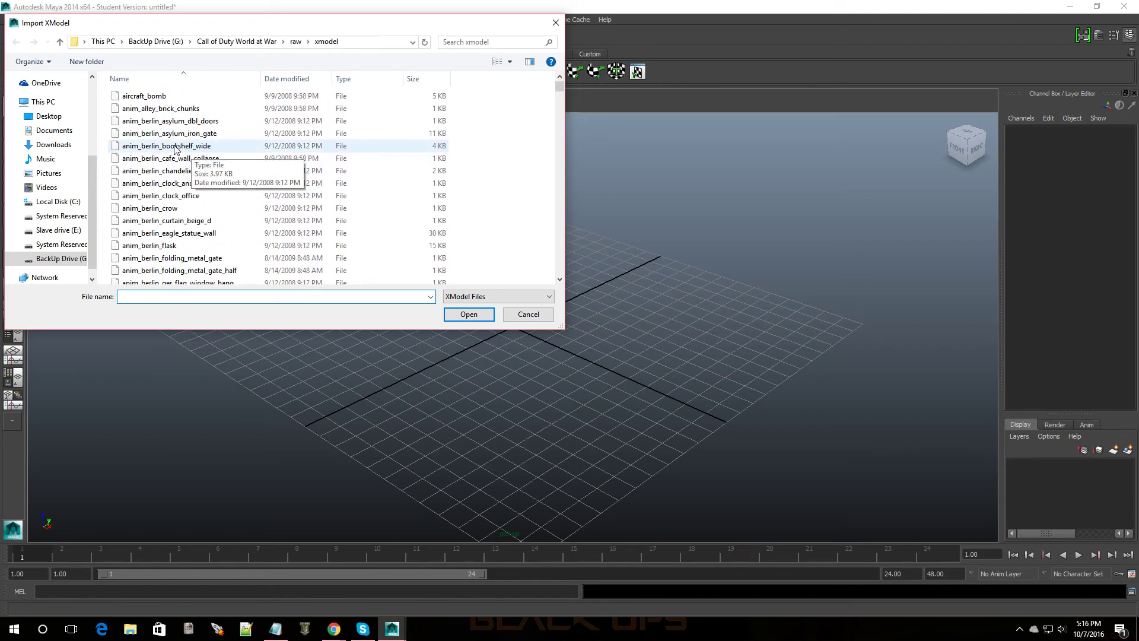
{"action": "double_click", "coordinate": [175, 146]}
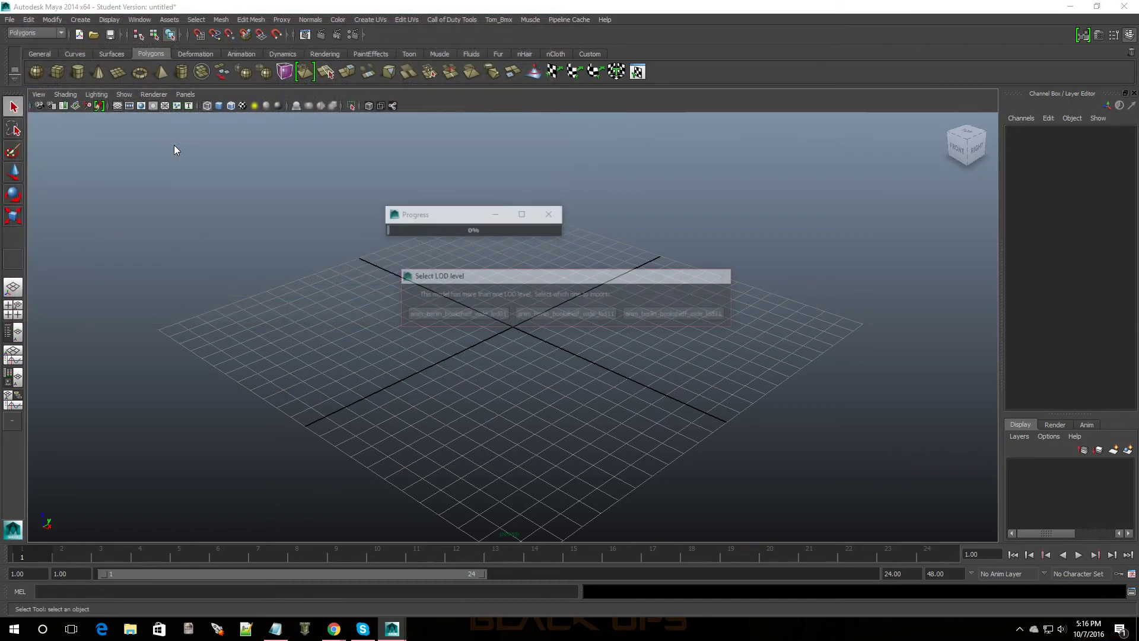
{"action": "left_click", "coordinate": [453, 314]}
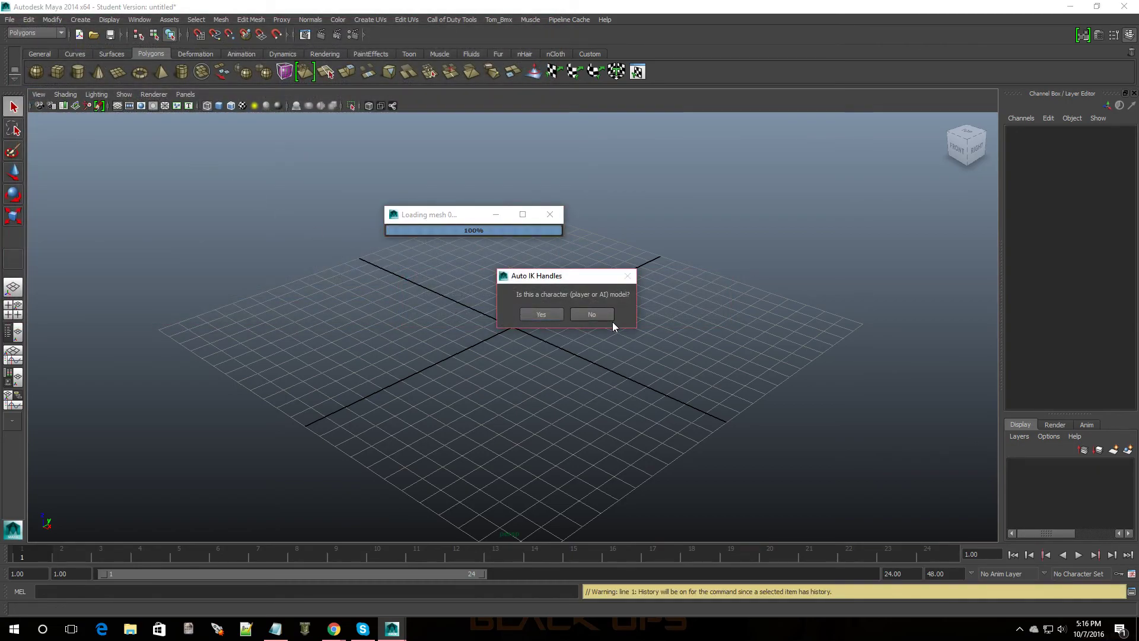
{"action": "left_click", "coordinate": [590, 313]}
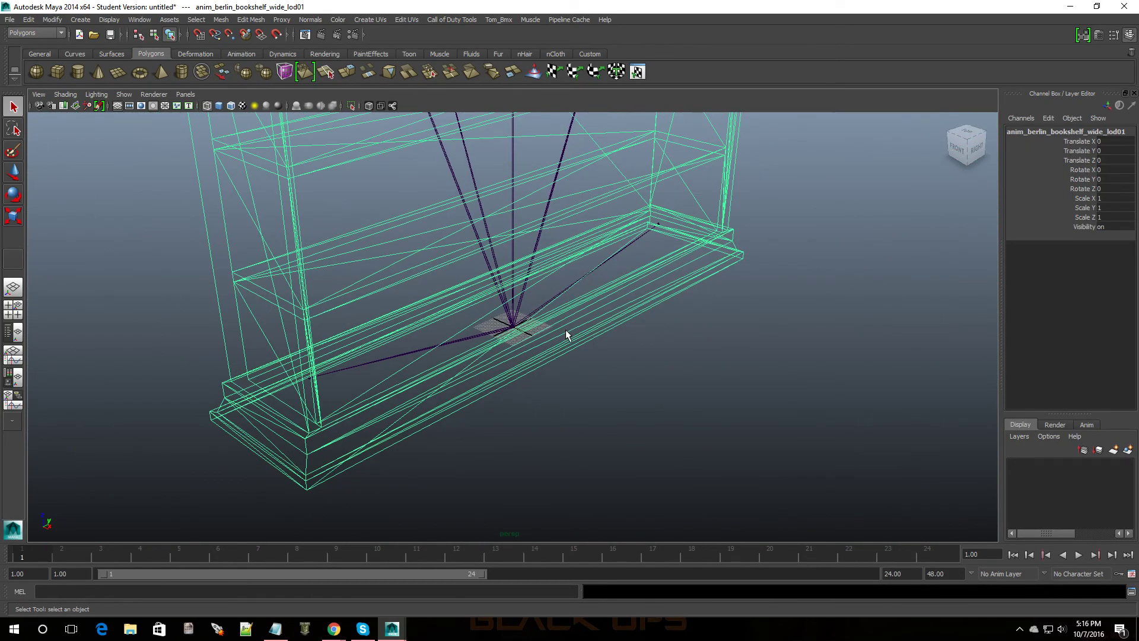
Frame the bookshelf and switch it to shaded, then textured display.
{"action": "key", "text": "f"}
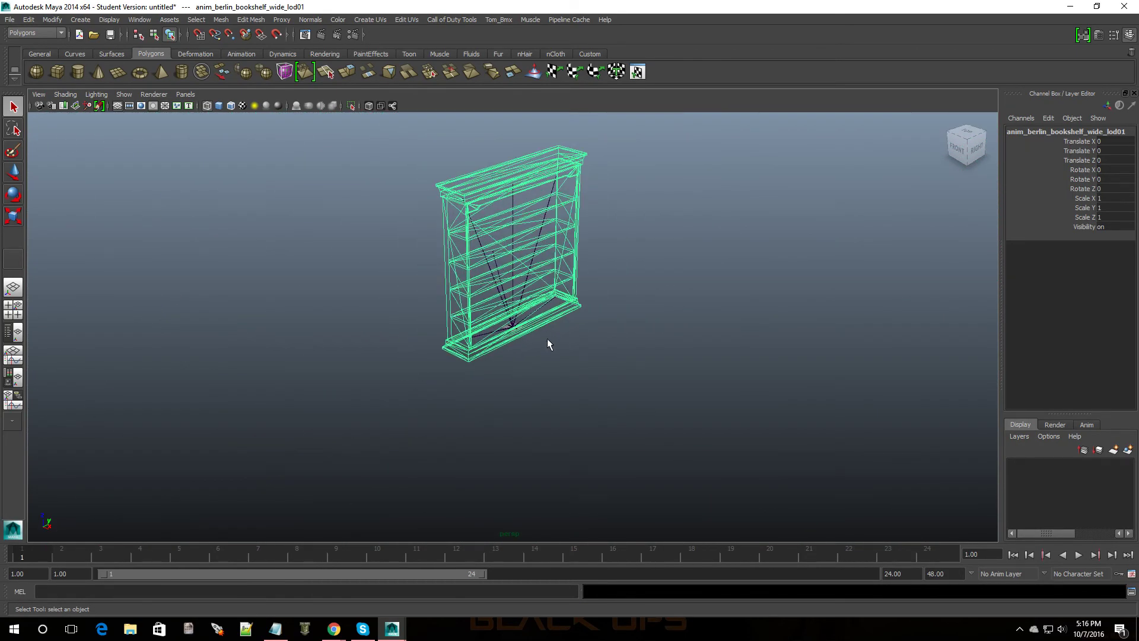
{"action": "left_click_drag", "start_coordinate": [547, 338], "coordinate": [722, 344], "text": "alt"}
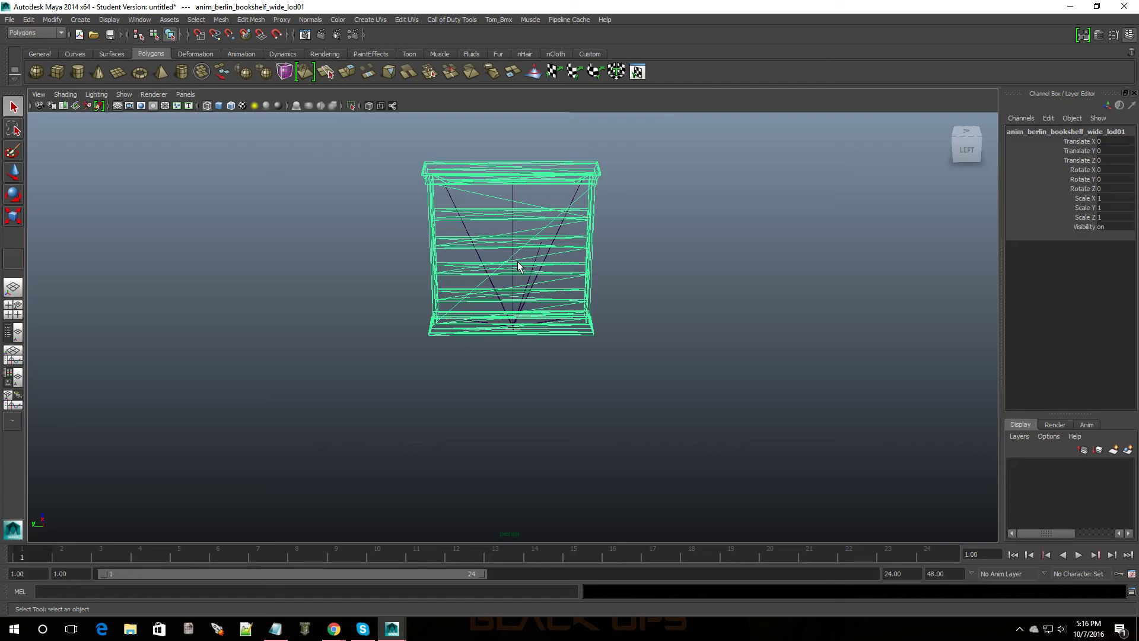
{"action": "key", "text": "5"}
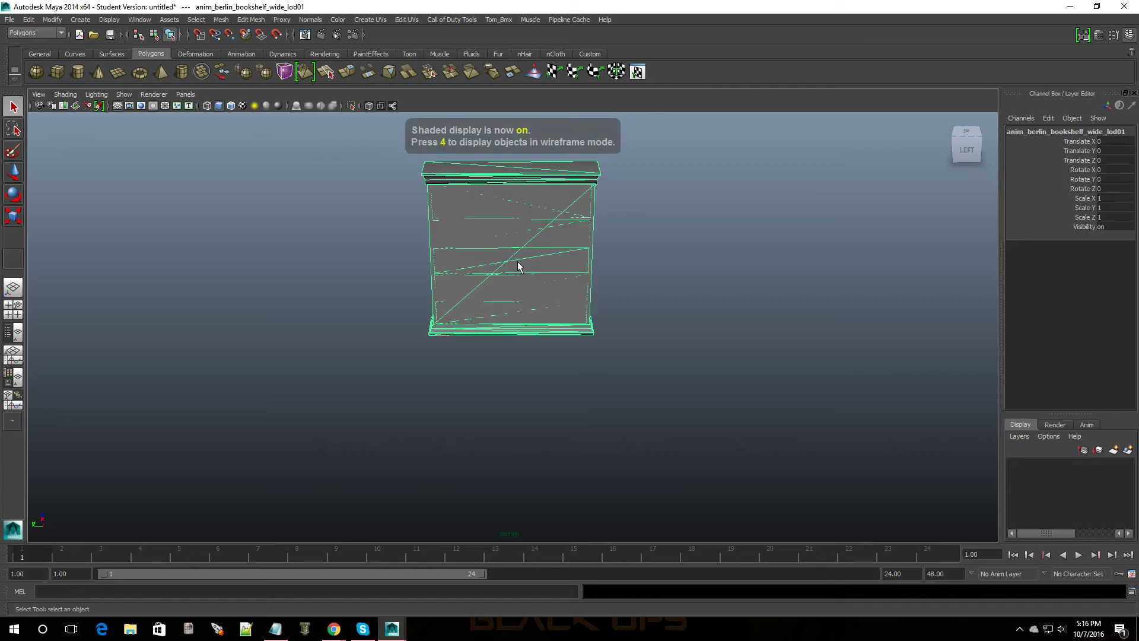
{"action": "mouse_move", "coordinate": [518, 266]}
{"action": "left_mouse_down", "text": "alt"}
{"action": "mouse_move", "coordinate": [645, 331]}
{"action": "mouse_move", "coordinate": [707, 318]}
{"action": "mouse_move", "coordinate": [721, 331]}
{"action": "left_mouse_up", "text": "alt"}
{"action": "key", "text": "6"}
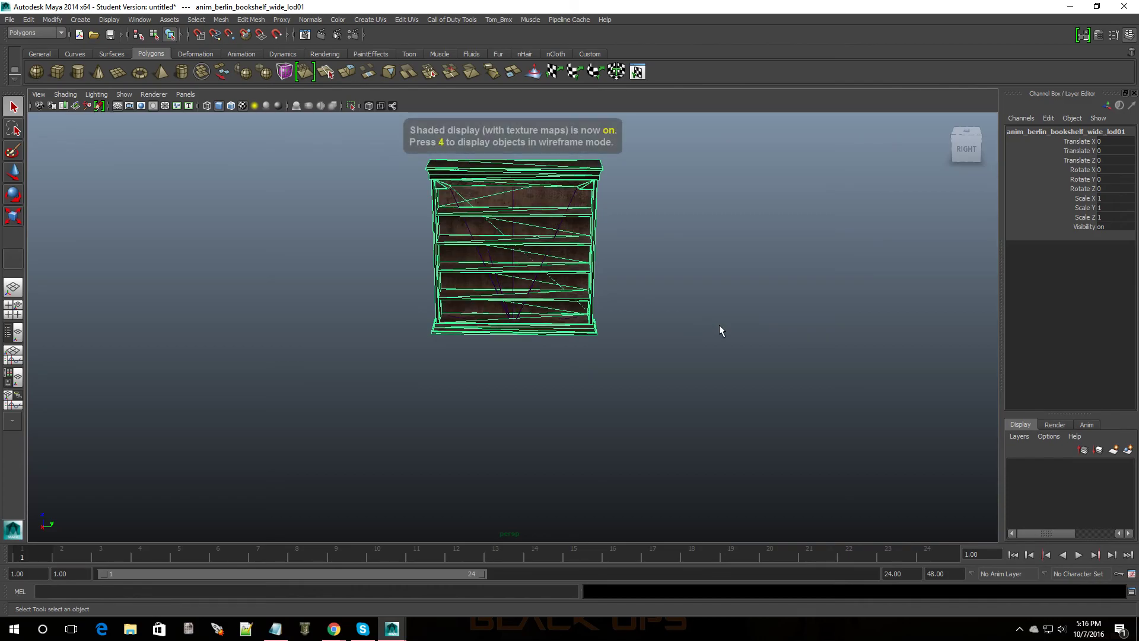
Return to Object Mode, deselect the bookshelf, and orbit around to inspect it.
{"action": "right_click_drag", "start_coordinate": [570, 246], "coordinate": [607, 231]}
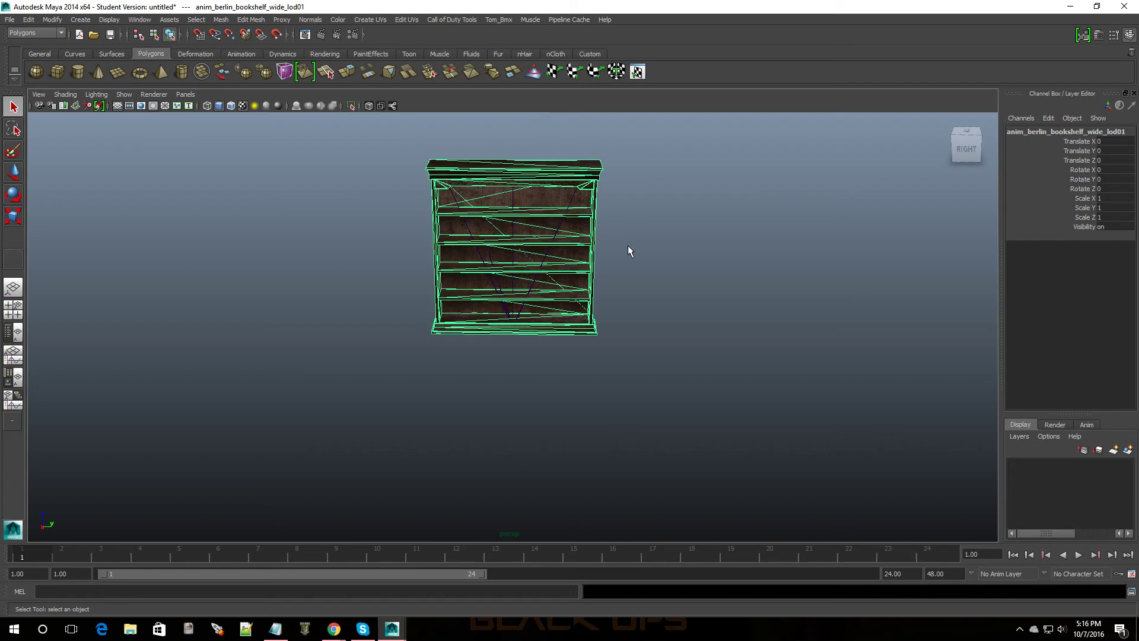
{"action": "left_click", "coordinate": [629, 247]}
{"action": "left_click_drag", "start_coordinate": [559, 330], "coordinate": [612, 304], "text": "alt"}
{"action": "mouse_move", "coordinate": [529, 252]}
{"action": "left_mouse_down", "text": "alt"}
{"action": "mouse_move", "coordinate": [516, 282]}
{"action": "mouse_move", "coordinate": [478, 275]}
{"action": "mouse_move", "coordinate": [510, 277]}
{"action": "mouse_move", "coordinate": [511, 255]}
{"action": "left_mouse_up", "text": "alt"}
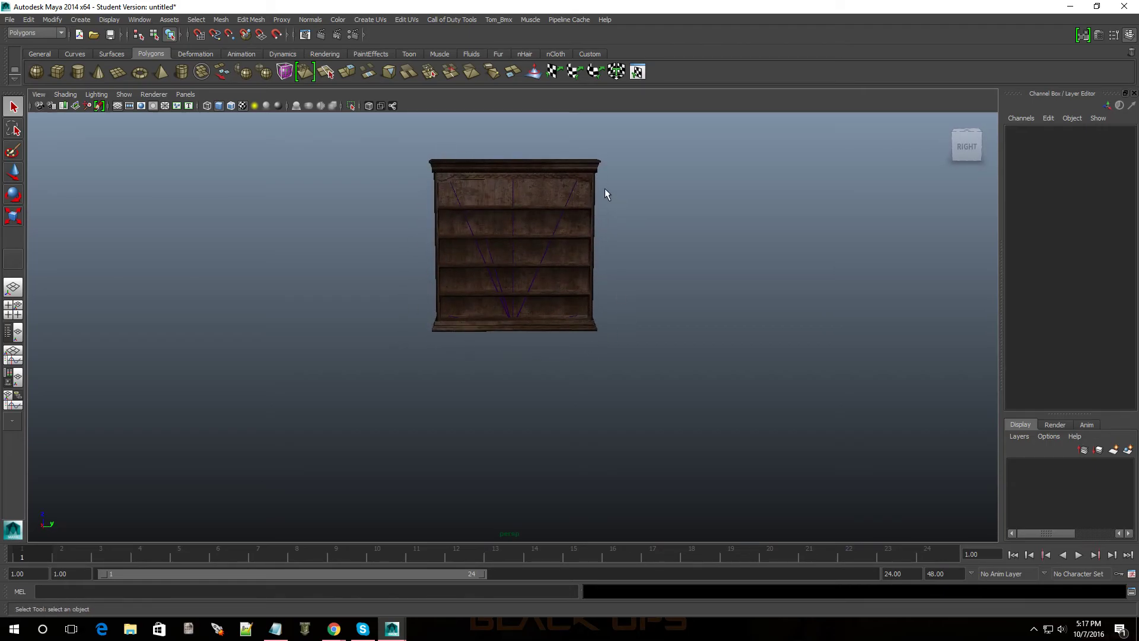
{"action": "left_click_drag", "start_coordinate": [508, 268], "coordinate": [475, 283], "text": "alt"}
{"action": "left_click", "coordinate": [452, 19]}
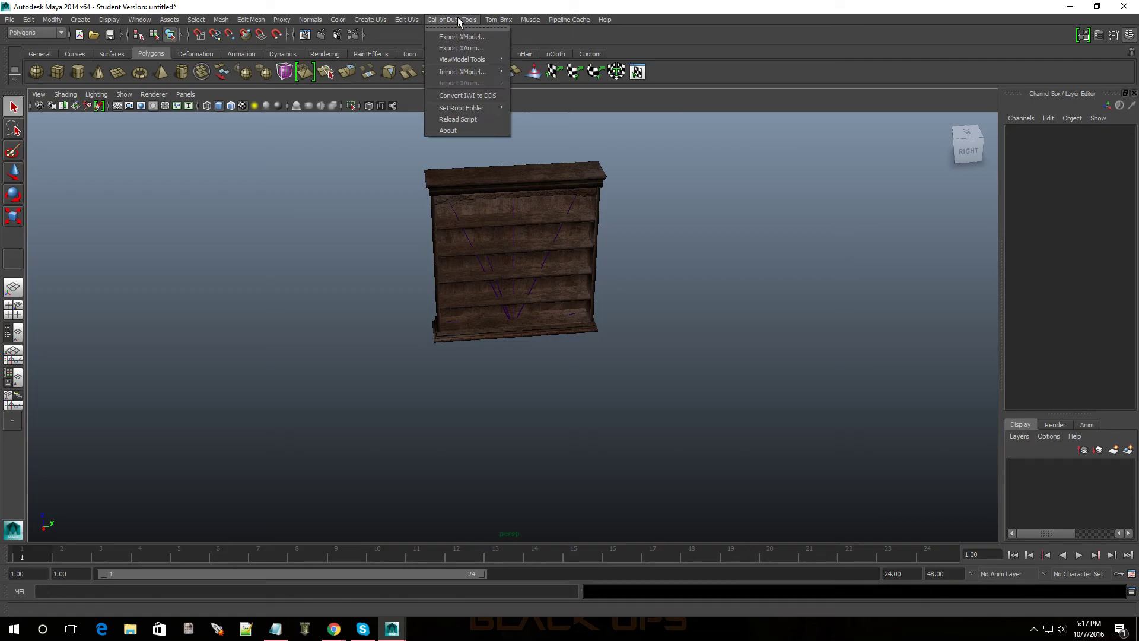
{"action": "left_click", "coordinate": [463, 36]}
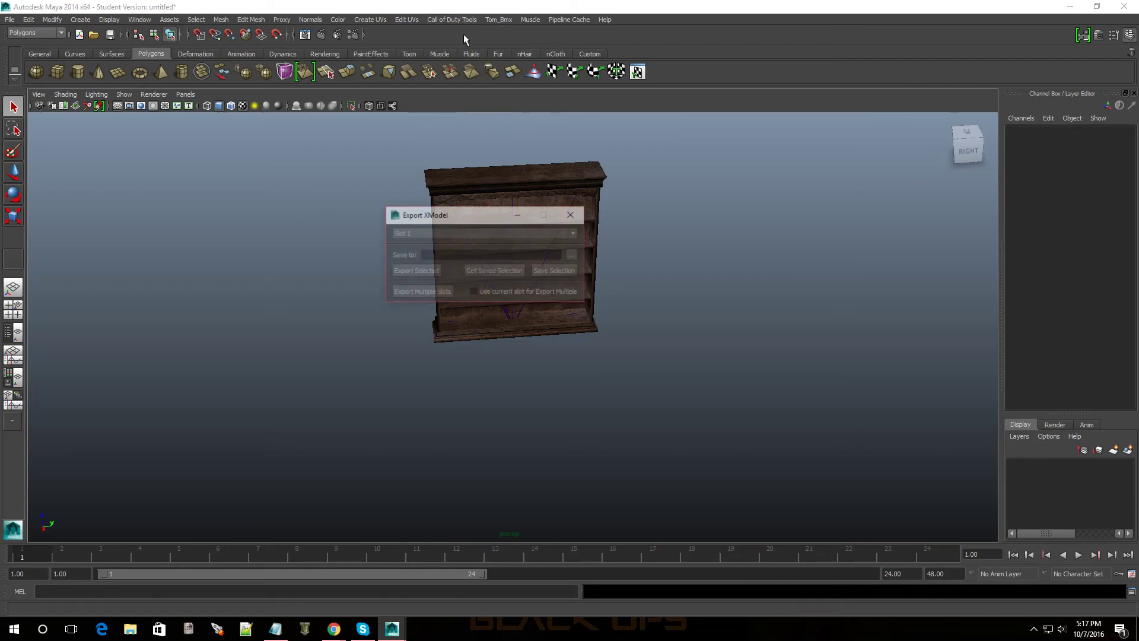
{"action": "left_click", "coordinate": [572, 215]}
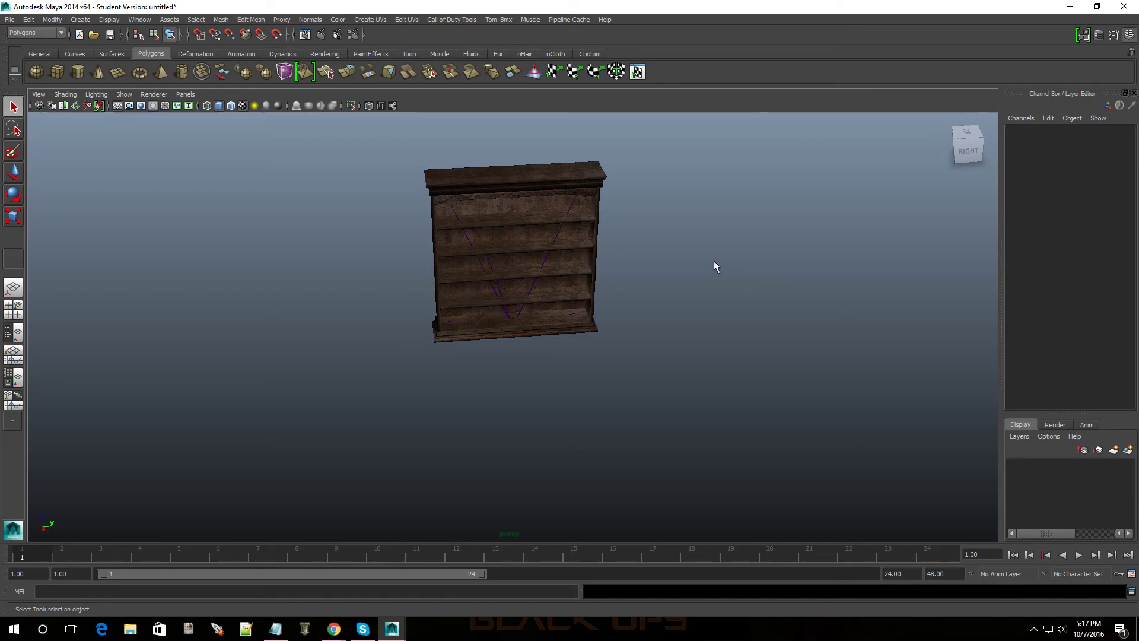
{"action": "mouse_move", "coordinate": [714, 262]}
{"action": "left_mouse_down", "text": "alt"}
{"action": "mouse_move", "coordinate": [613, 285]}
{"action": "mouse_move", "coordinate": [641, 237]}
{"action": "mouse_move", "coordinate": [709, 272]}
{"action": "left_mouse_up", "text": "alt"}
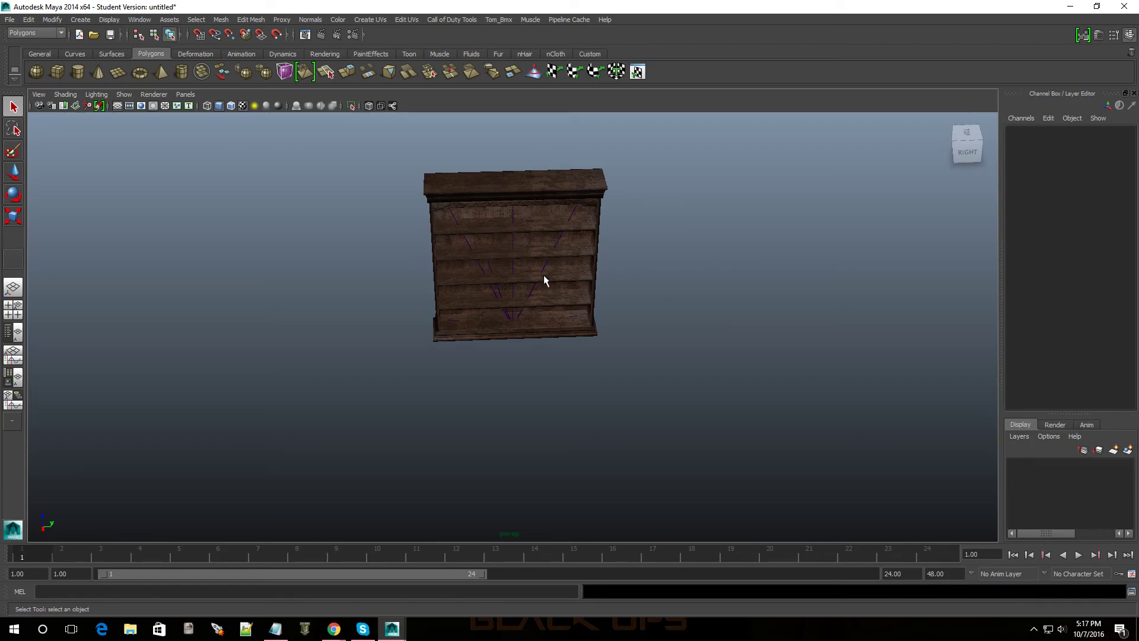
{"action": "mouse_move", "coordinate": [582, 311]}
{"action": "left_mouse_down", "text": "alt"}
{"action": "mouse_move", "coordinate": [480, 264]}
{"action": "mouse_move", "coordinate": [534, 312]}
{"action": "mouse_move", "coordinate": [604, 323]}
{"action": "mouse_move", "coordinate": [616, 272]}
{"action": "mouse_move", "coordinate": [610, 303]}
{"action": "mouse_move", "coordinate": [585, 301]}
{"action": "left_mouse_up", "text": "alt"}
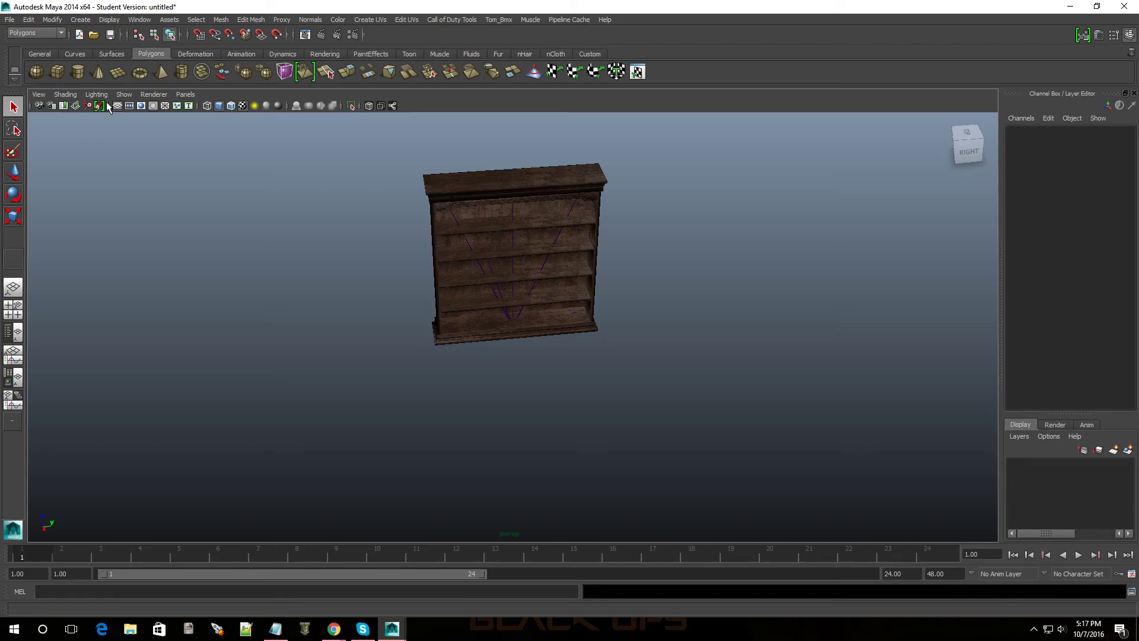
Start a new scene without saving and draw a large polygon cube on the grid.
{"action": "left_click", "coordinate": [9, 19]}
{"action": "left_click", "coordinate": [32, 38]}
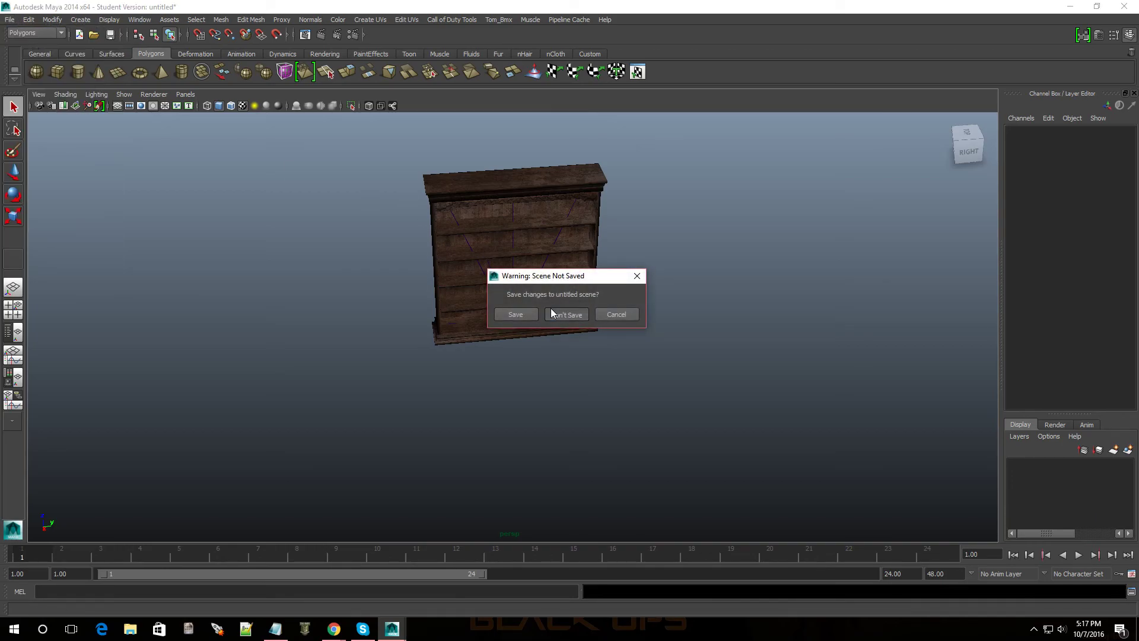
{"action": "left_click", "coordinate": [550, 308]}
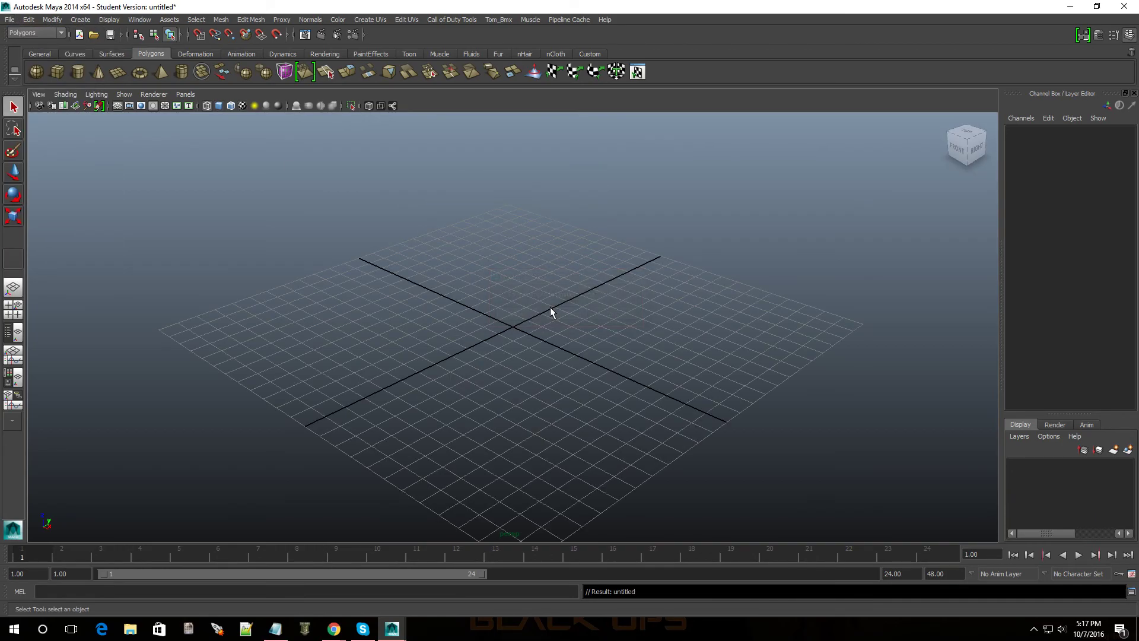
{"action": "left_click", "coordinate": [57, 72]}
{"action": "left_click_drag", "start_coordinate": [225, 330], "coordinate": [816, 310]}
{"action": "left_click_drag", "start_coordinate": [640, 338], "coordinate": [643, 196]}
Shade the cube in all four views, then return to perspective and select pCube1.
{"action": "key", "text": "5"}
{"action": "mouse_move", "coordinate": [582, 303]}
{"action": "left_mouse_down", "text": "alt"}
{"action": "mouse_move", "coordinate": [625, 249]}
{"action": "mouse_move", "coordinate": [656, 297]}
{"action": "mouse_move", "coordinate": [646, 294]}
{"action": "left_mouse_up", "text": "alt"}
{"action": "key", "text": "space"}
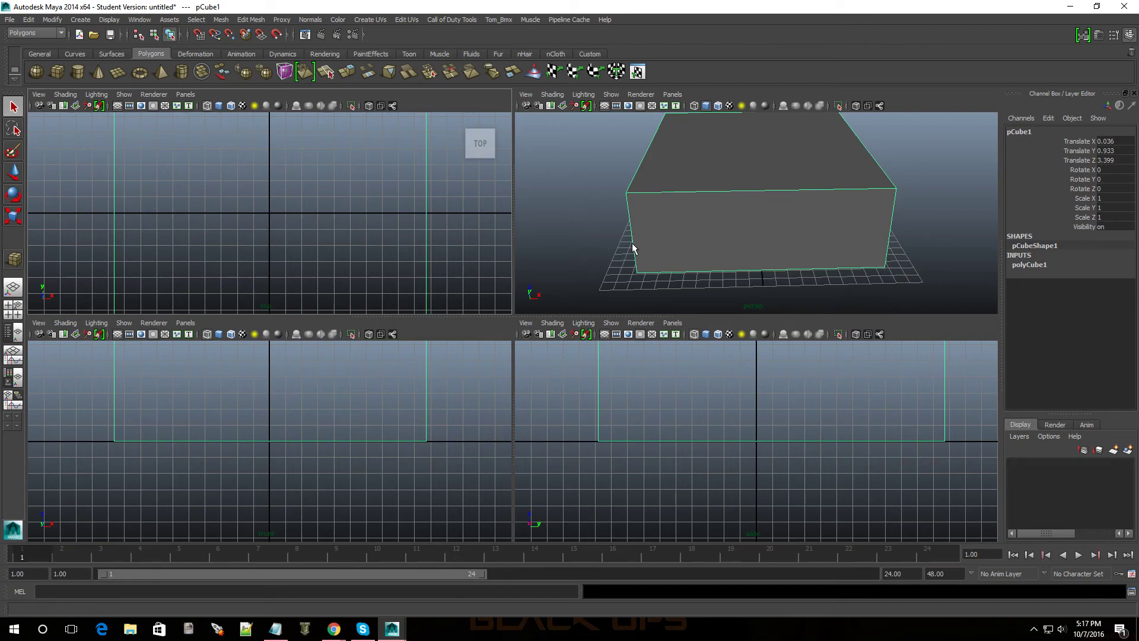
{"action": "key", "text": "5"}
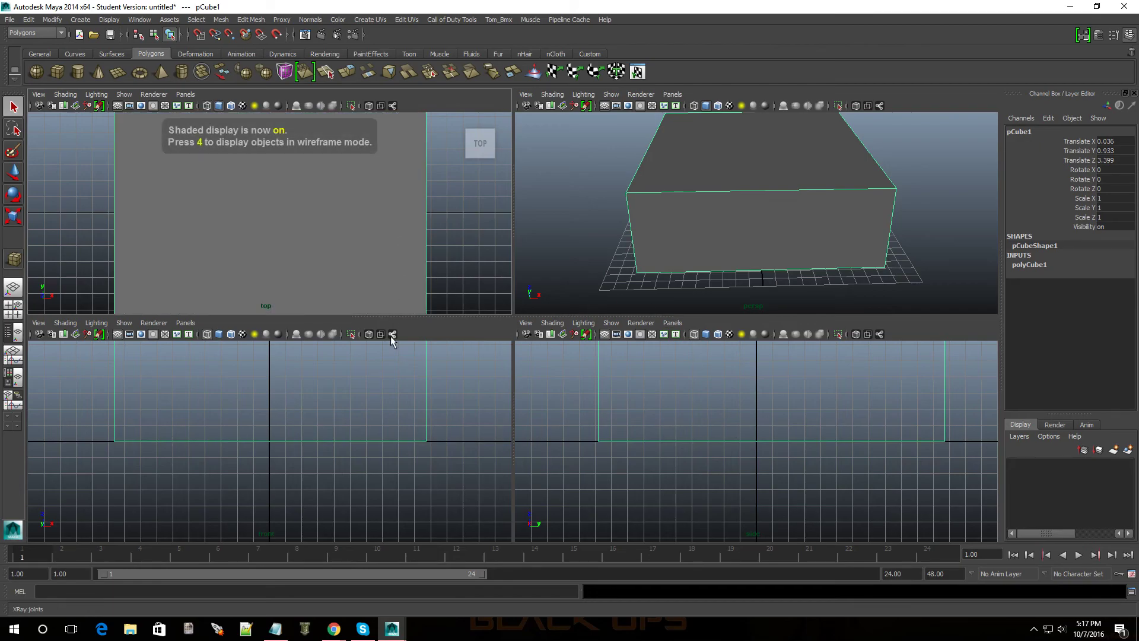
{"action": "key", "text": "5"}
{"action": "key", "text": "5"}
{"action": "scroll", "coordinate": [663, 434], "scroll_direction": "down", "scroll_amount": 5}
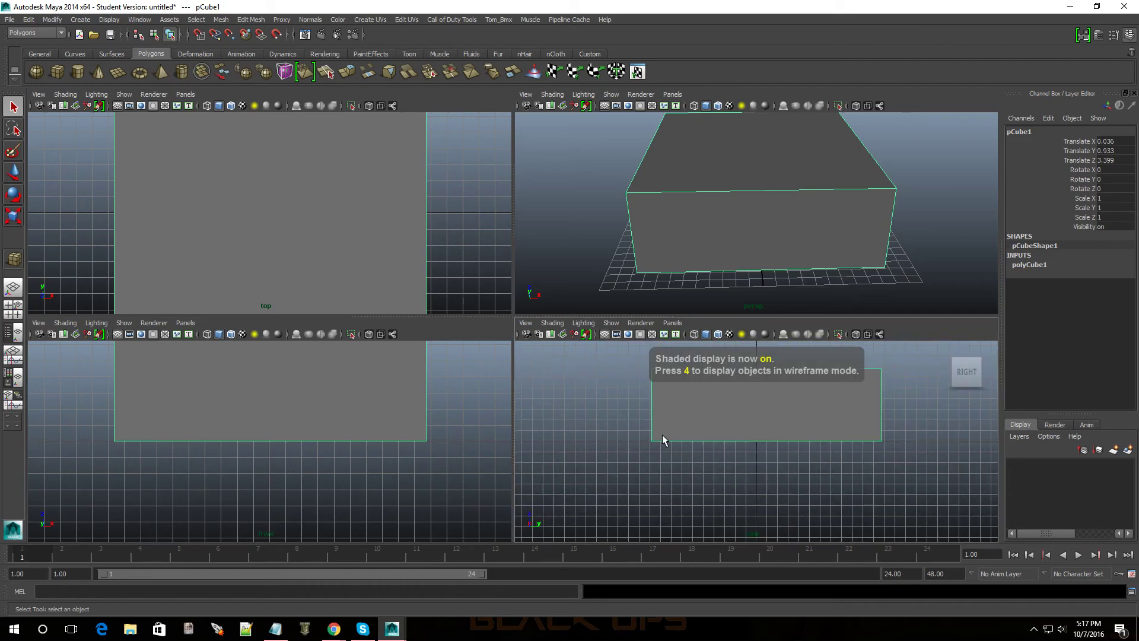
{"action": "left_click", "coordinate": [573, 217]}
{"action": "key", "text": "5"}
{"action": "key", "text": "space"}
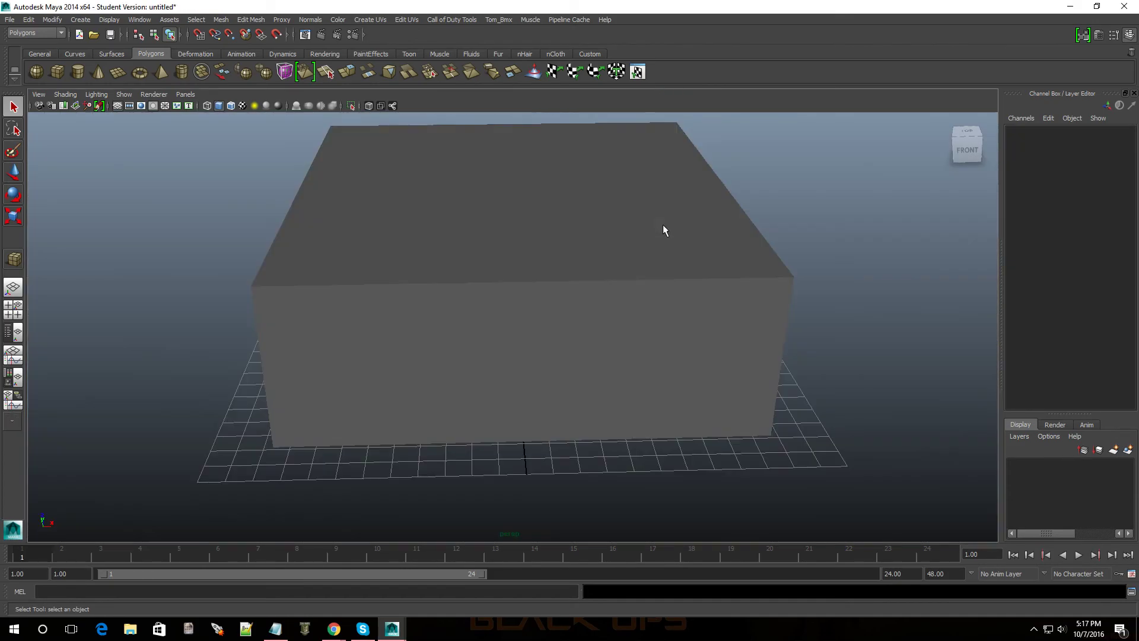
{"action": "left_click", "coordinate": [507, 279]}
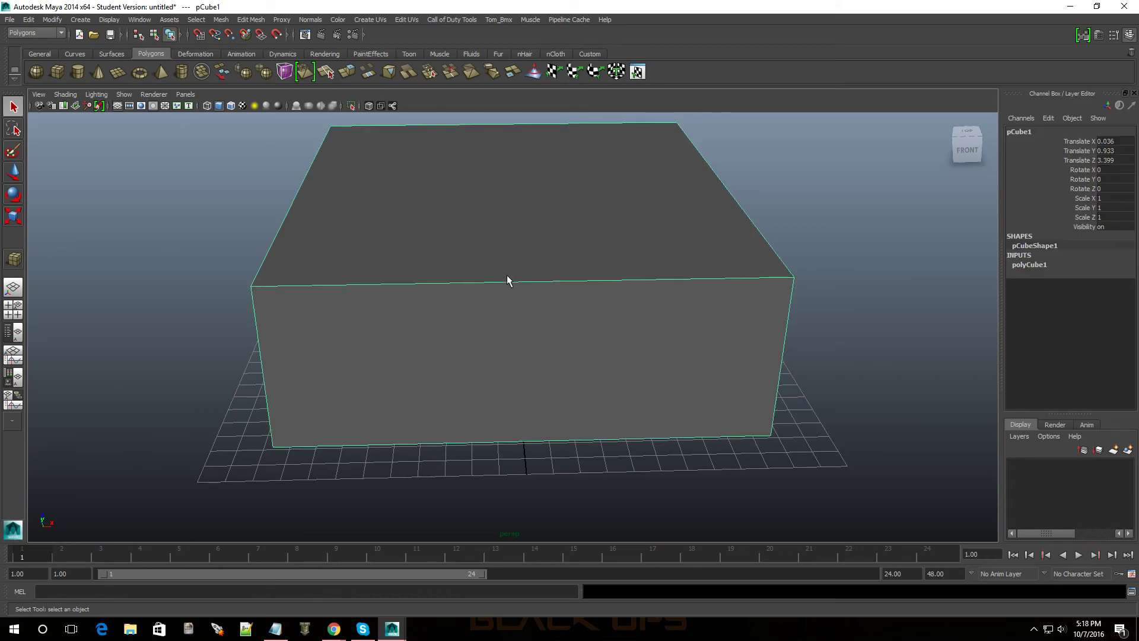
{"action": "left_click", "coordinate": [252, 20]}
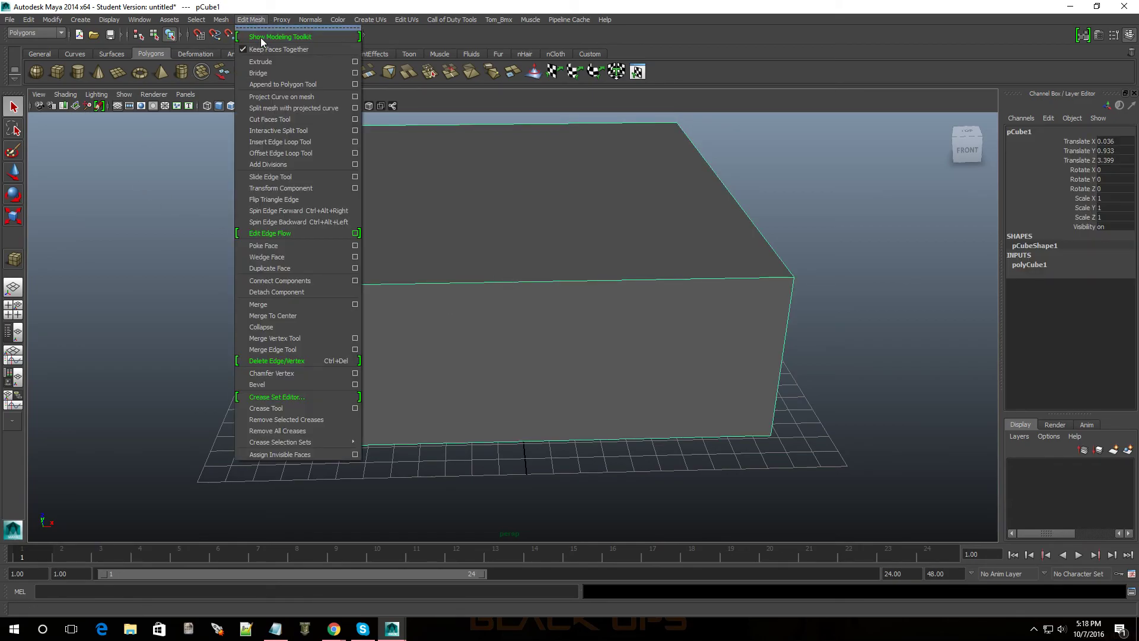
Insert a horizontal edge loop near the top and four vertical loops near the box ends.
{"action": "left_click", "coordinate": [282, 142]}
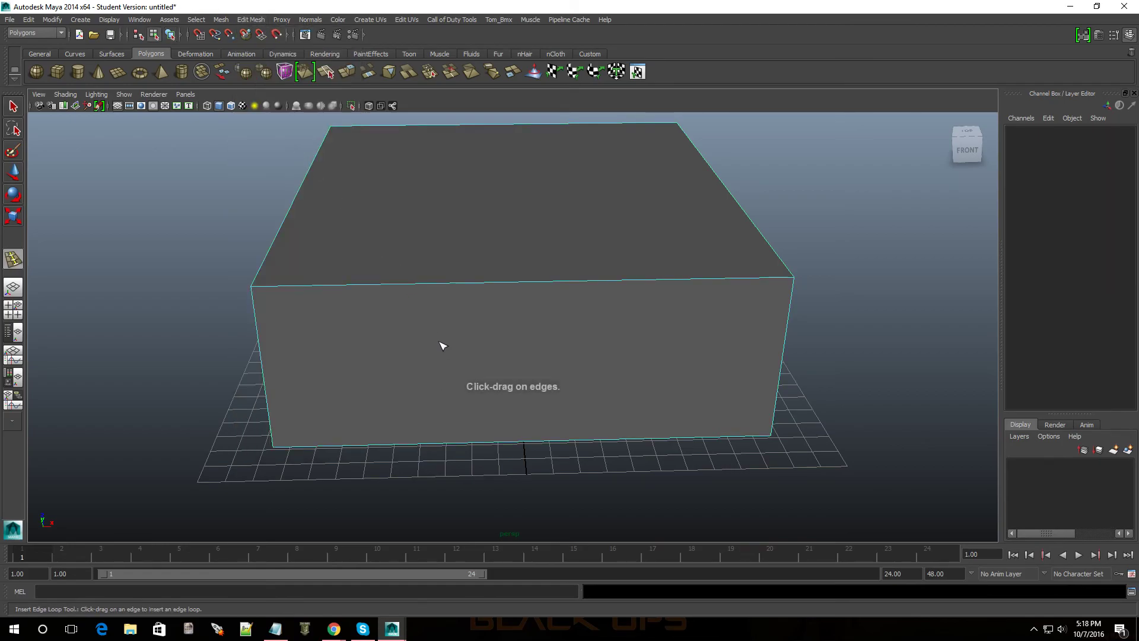
{"action": "left_click_drag", "start_coordinate": [254, 298], "coordinate": [275, 445]}
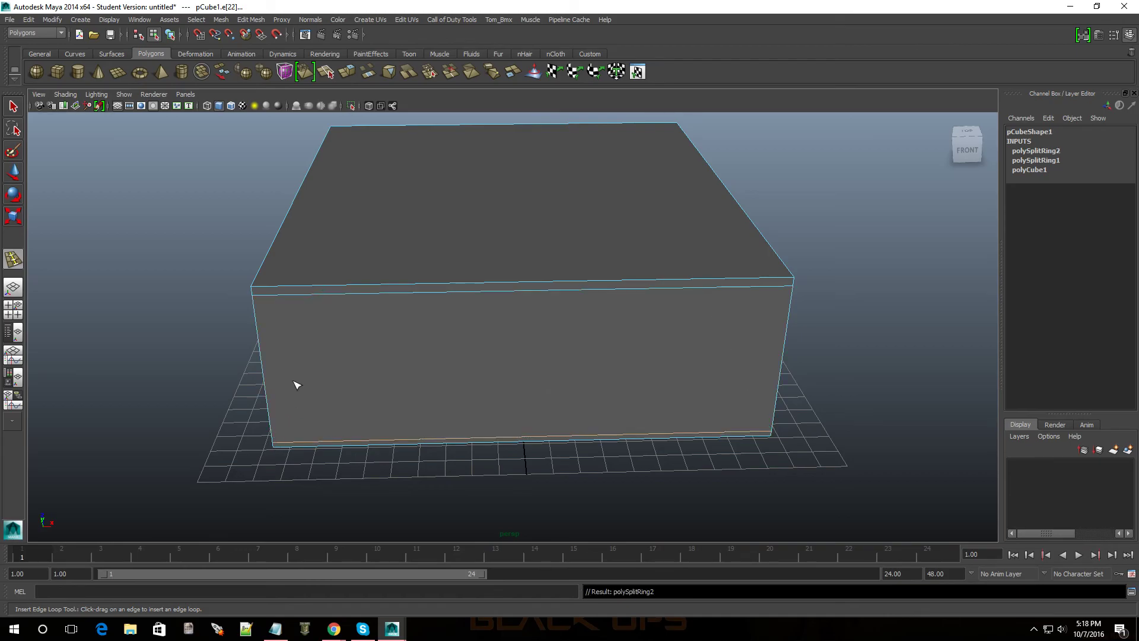
{"action": "left_click", "coordinate": [305, 295]}
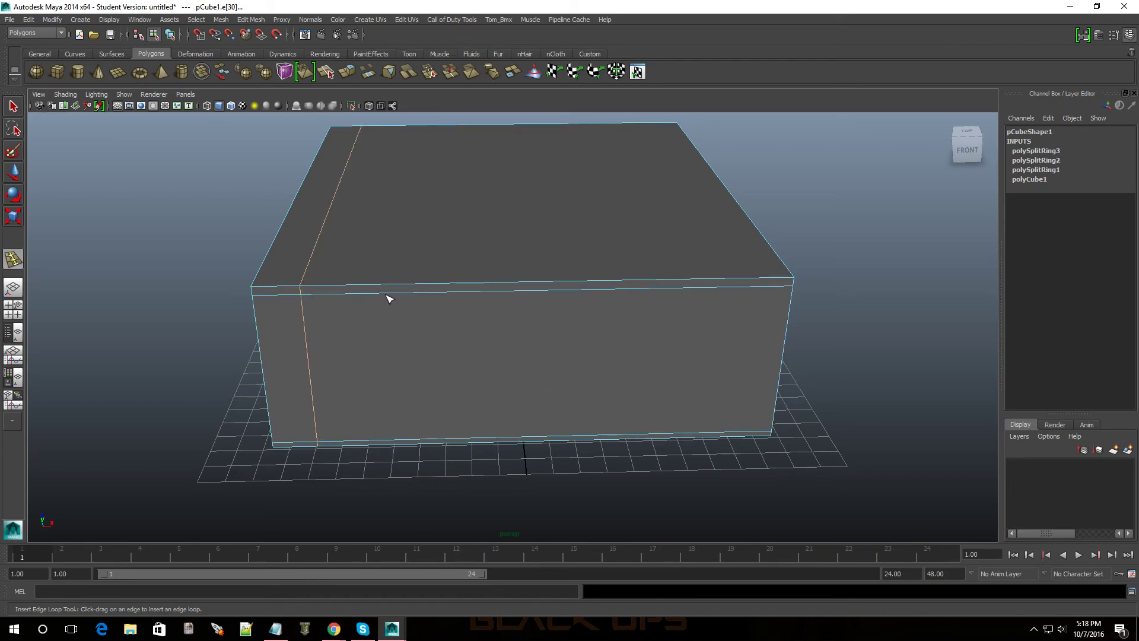
{"action": "left_click_drag", "start_coordinate": [386, 295], "coordinate": [387, 295]}
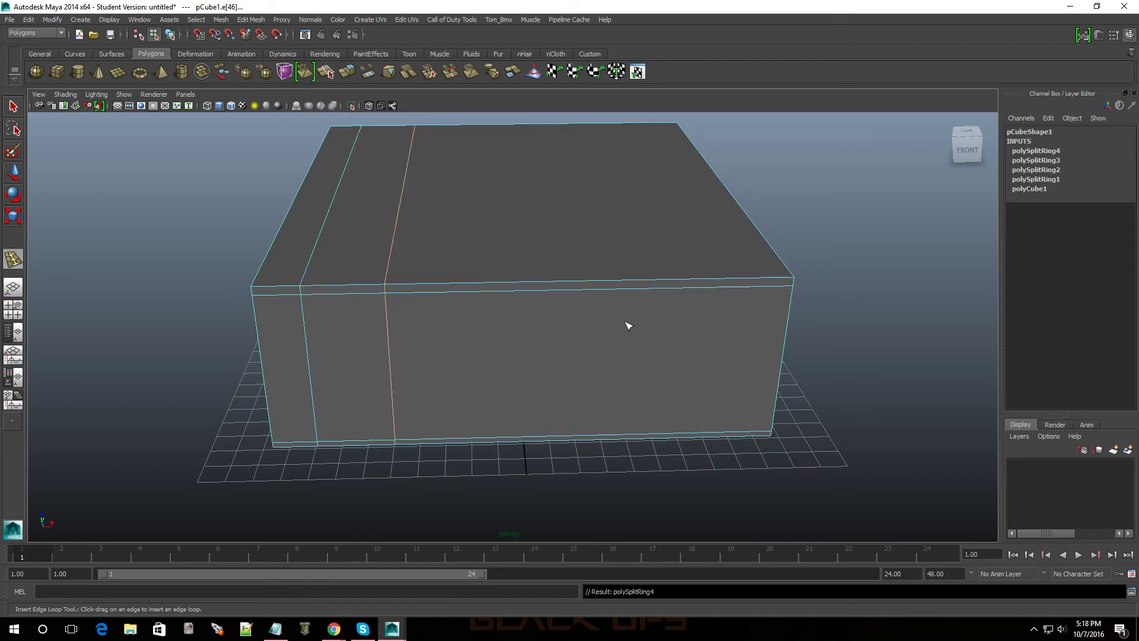
{"action": "left_click", "coordinate": [667, 290]}
{"action": "left_click", "coordinate": [740, 290]}
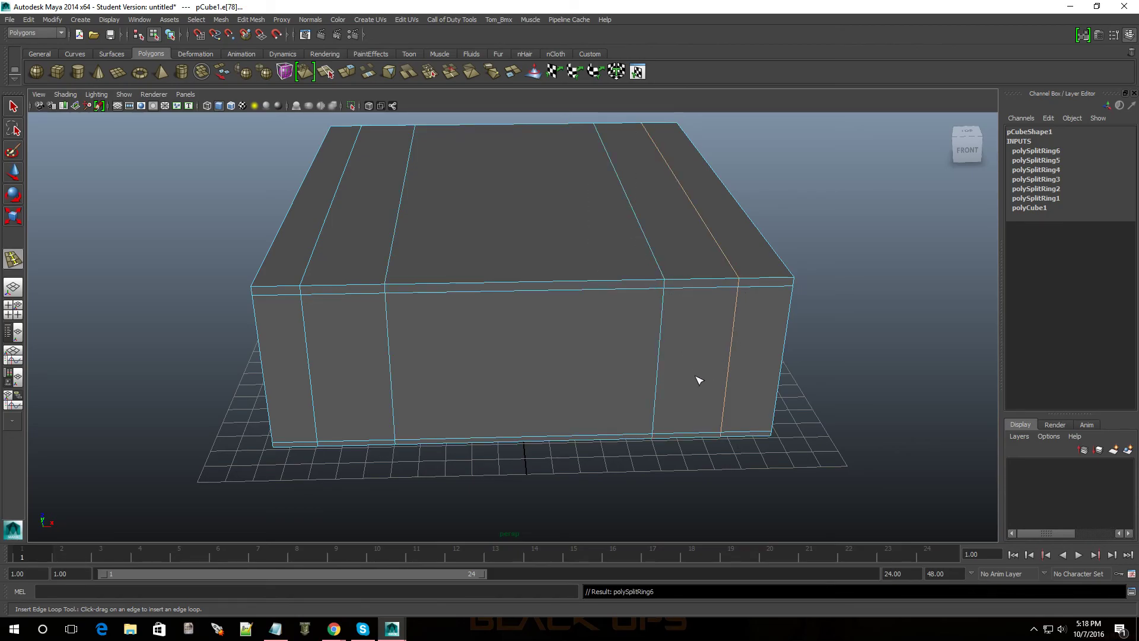
Add horizontal loops across the front wall and bottom, plus two vertical loops near the centre.
{"action": "left_click", "coordinate": [665, 327]}
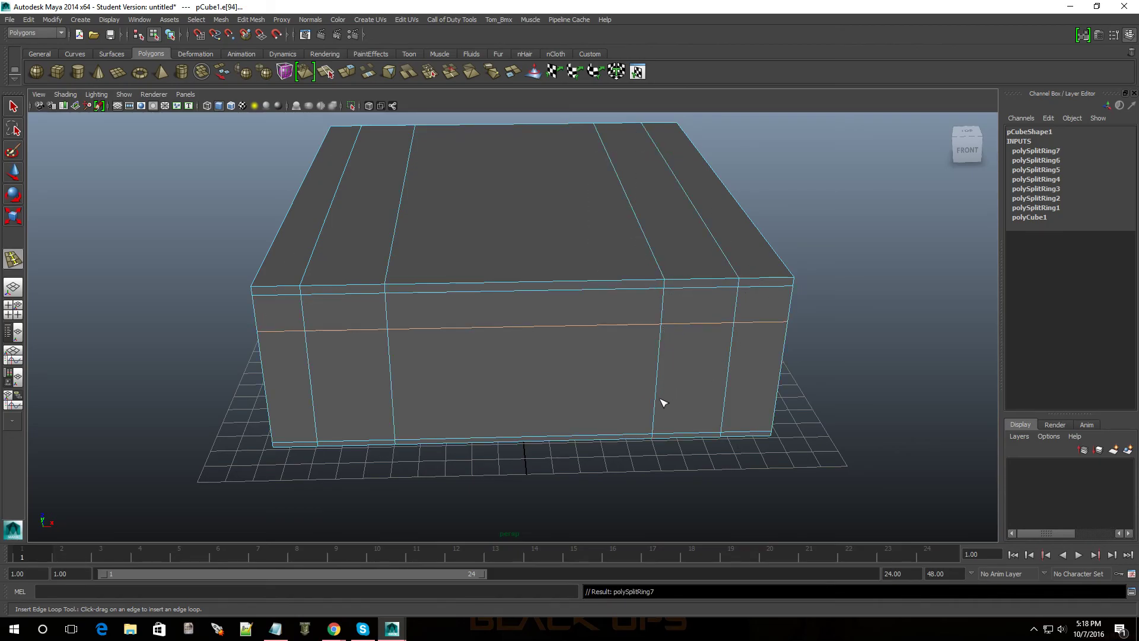
{"action": "key", "text": "F8"}
{"action": "left_click", "coordinate": [657, 398]}
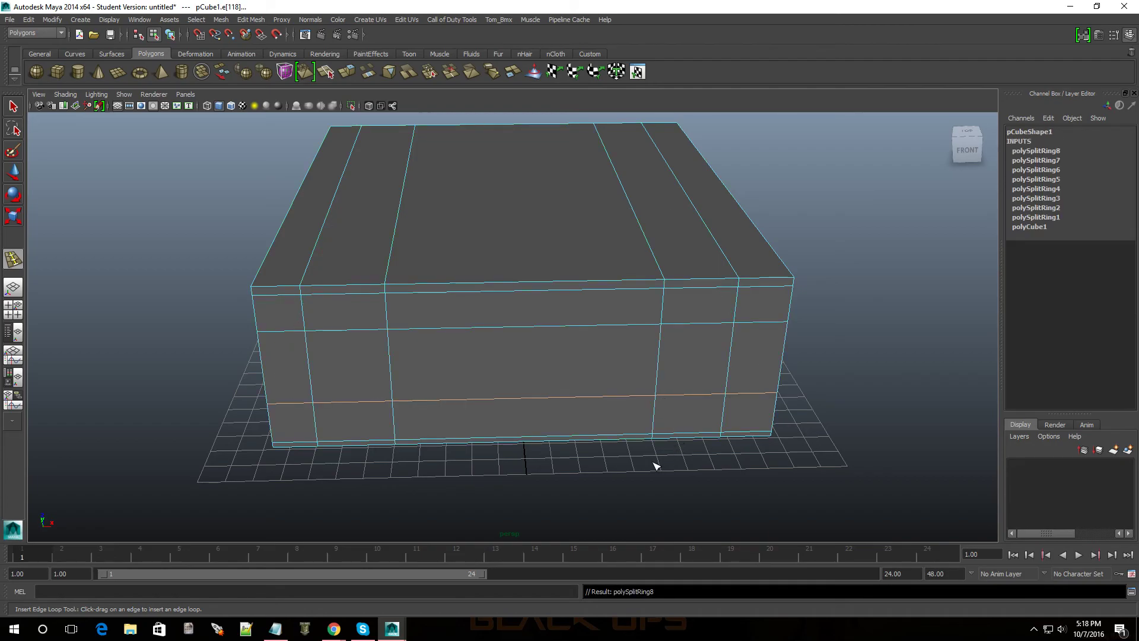
{"action": "left_click", "coordinate": [487, 326]}
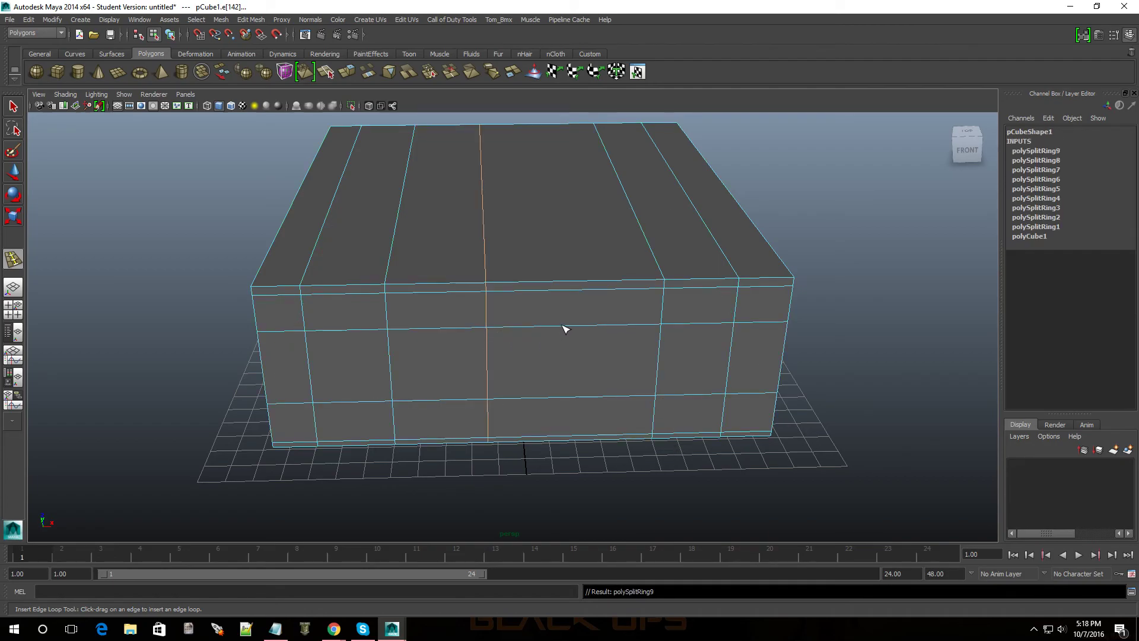
{"action": "left_click", "coordinate": [563, 327]}
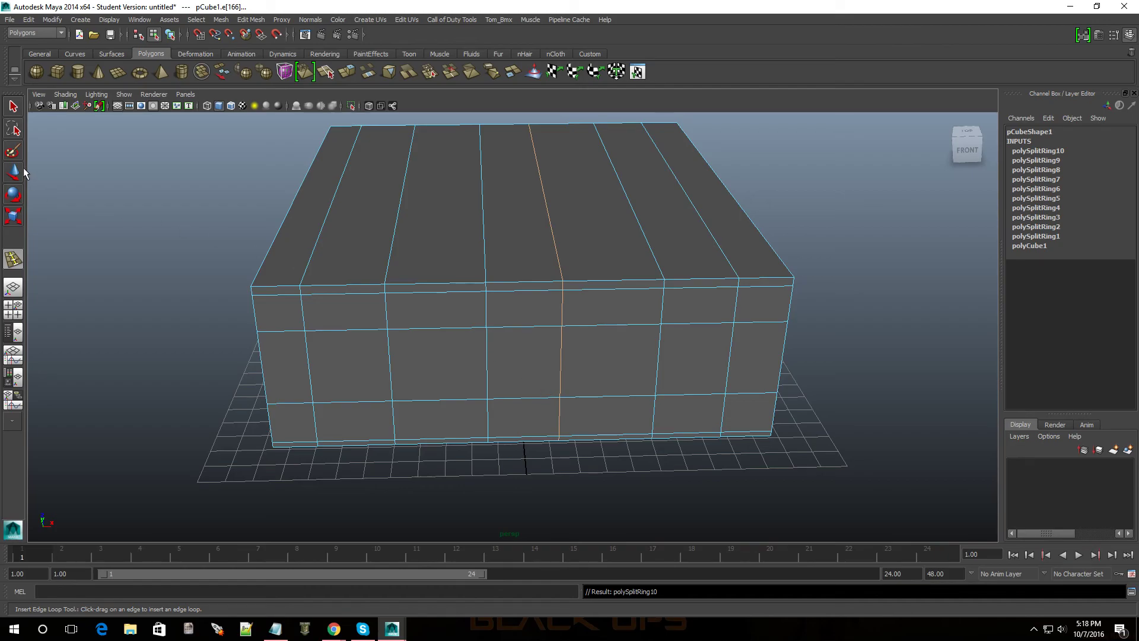
{"action": "key", "text": "q"}
{"action": "right_click_drag", "start_coordinate": [528, 359], "coordinate": [530, 385]}
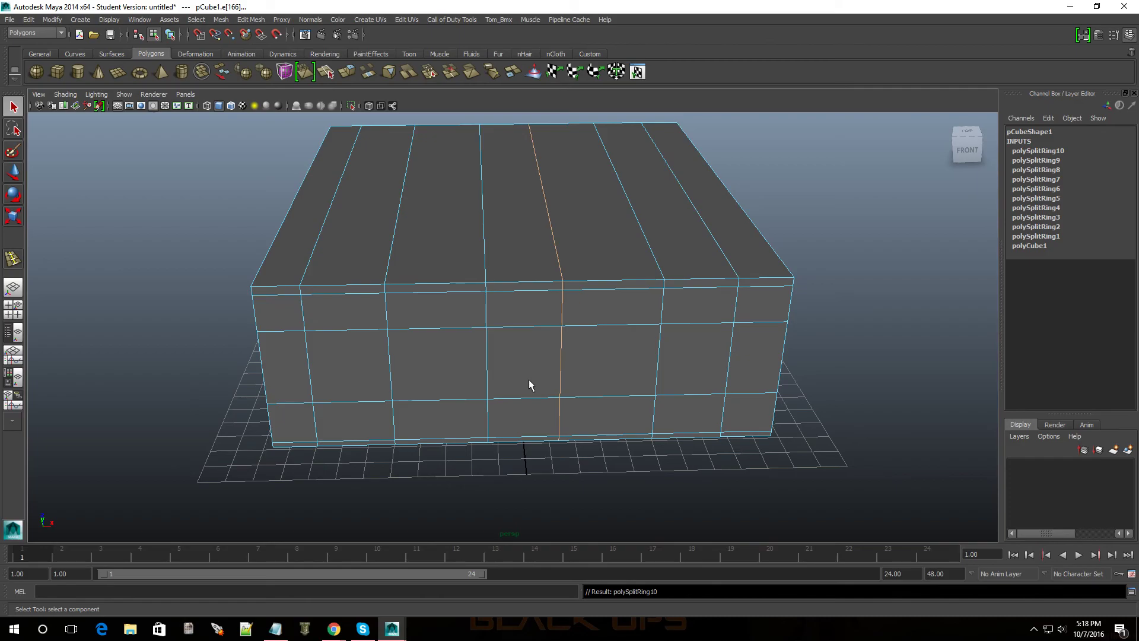
Extrude the two window panel faces and push them into the wall.
{"action": "left_click", "coordinate": [350, 375]}
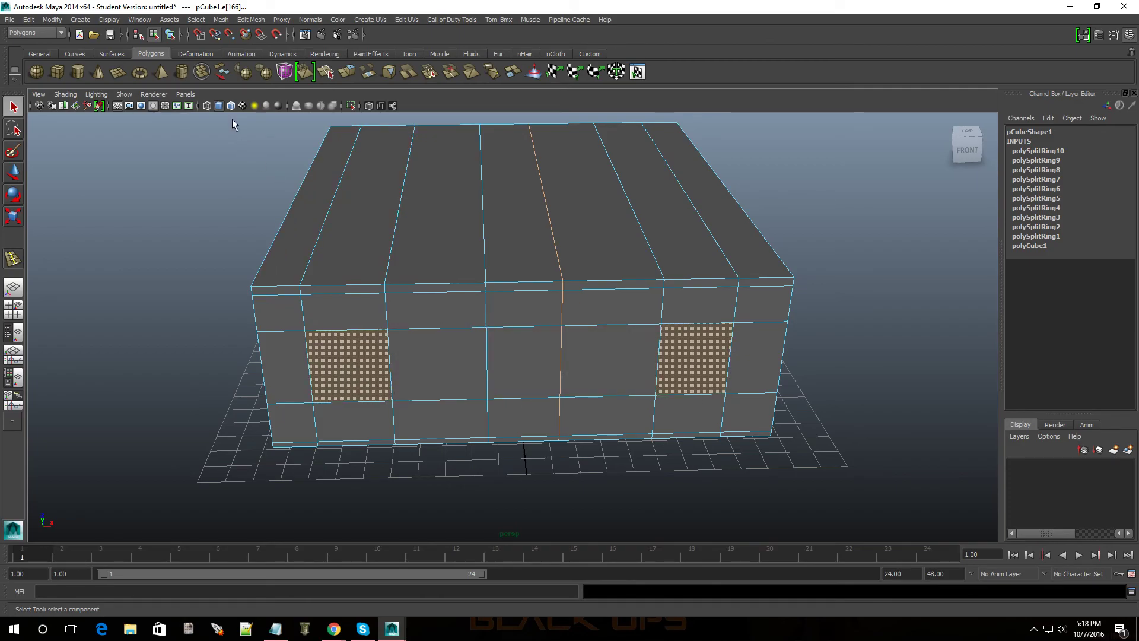
{"action": "left_click", "coordinate": [367, 71]}
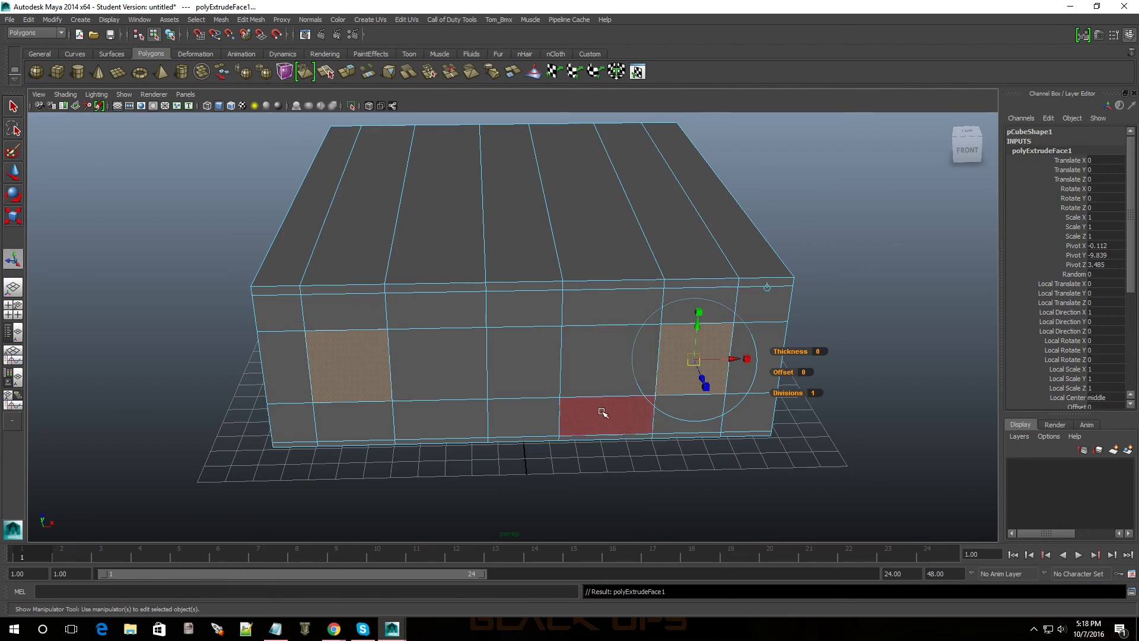
{"action": "left_click_drag", "start_coordinate": [566, 418], "coordinate": [483, 415], "text": "alt"}
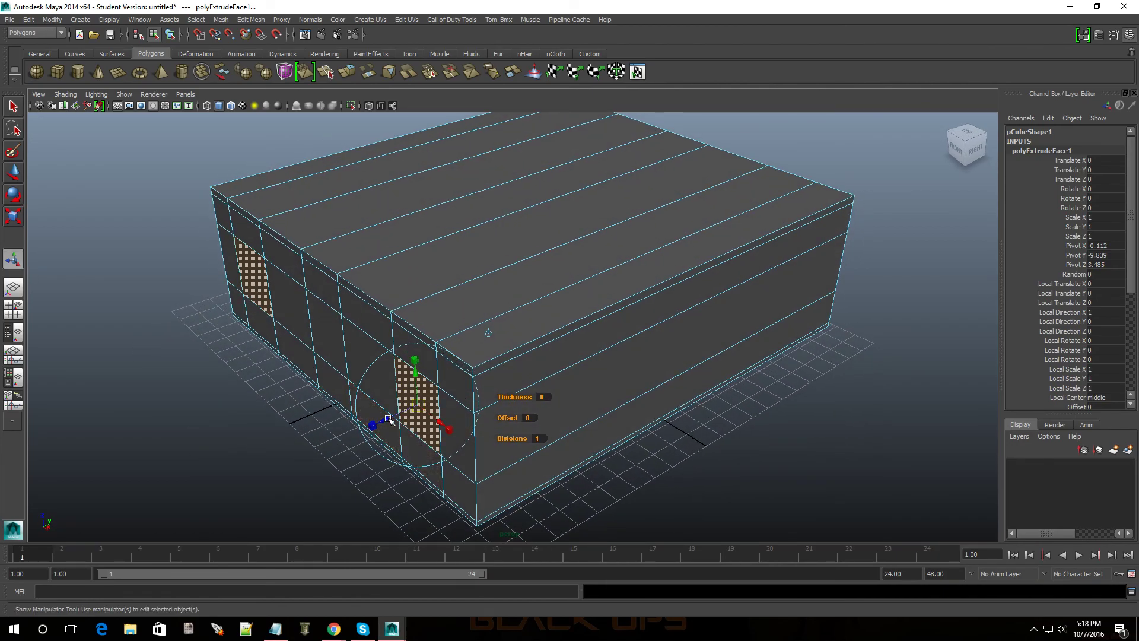
{"action": "left_click_drag", "start_coordinate": [390, 419], "coordinate": [396, 419]}
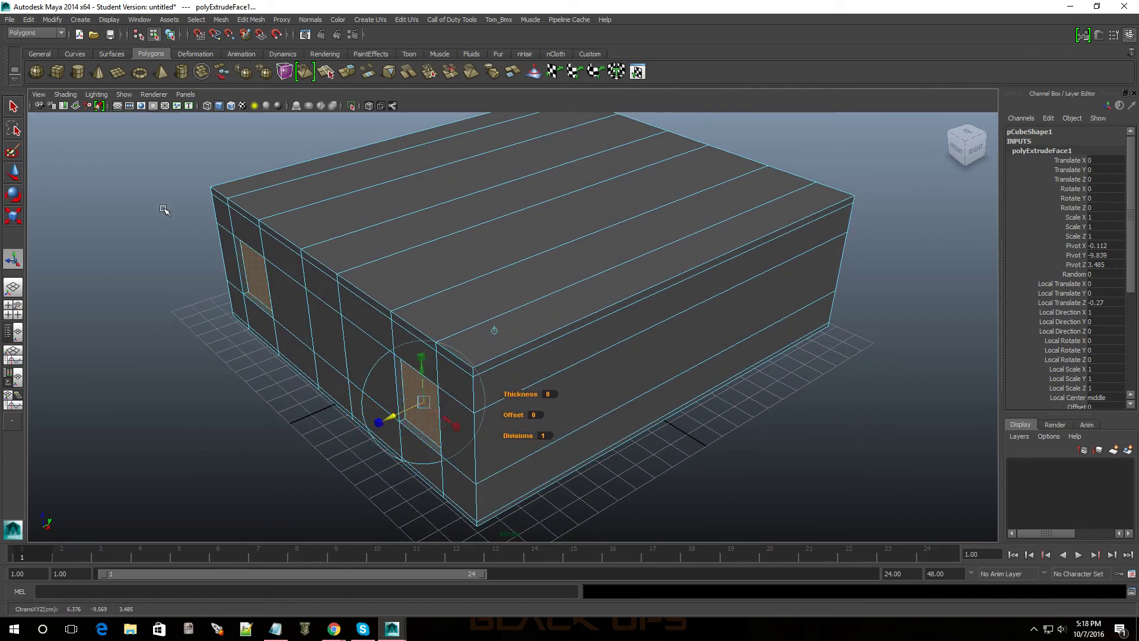
{"action": "left_click", "coordinate": [307, 422]}
{"action": "left_click_drag", "start_coordinate": [254, 396], "coordinate": [350, 399], "text": "alt"}
Extrude the lower front door faces and push them into the box.
{"action": "left_click", "coordinate": [475, 382]}
{"action": "left_click", "coordinate": [481, 432]}
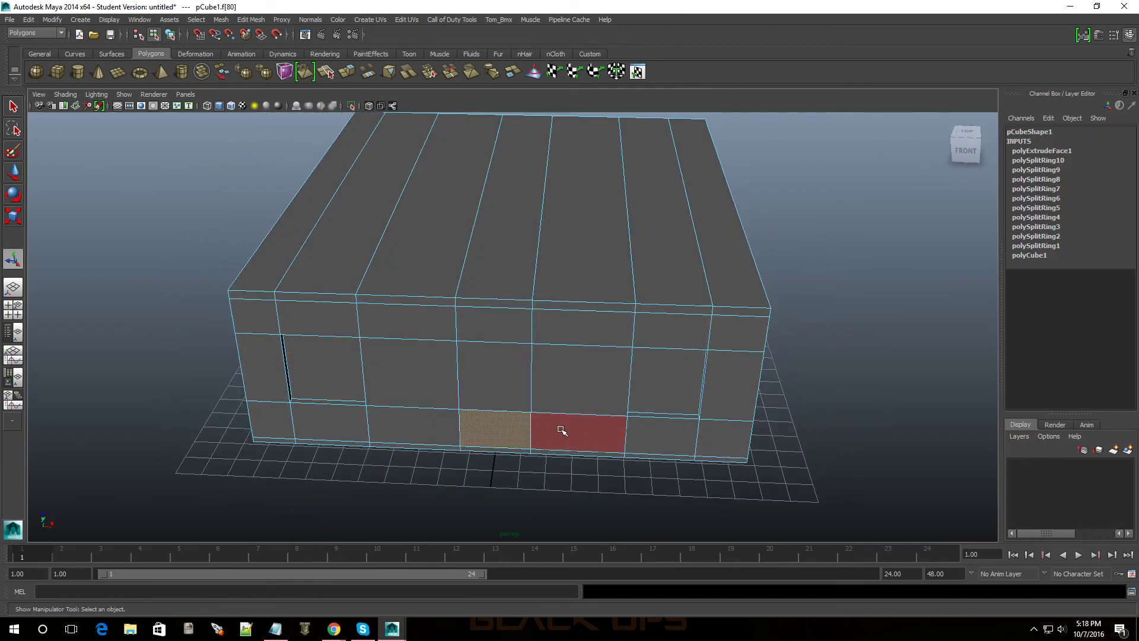
{"action": "left_click", "coordinate": [506, 382], "text": "shift"}
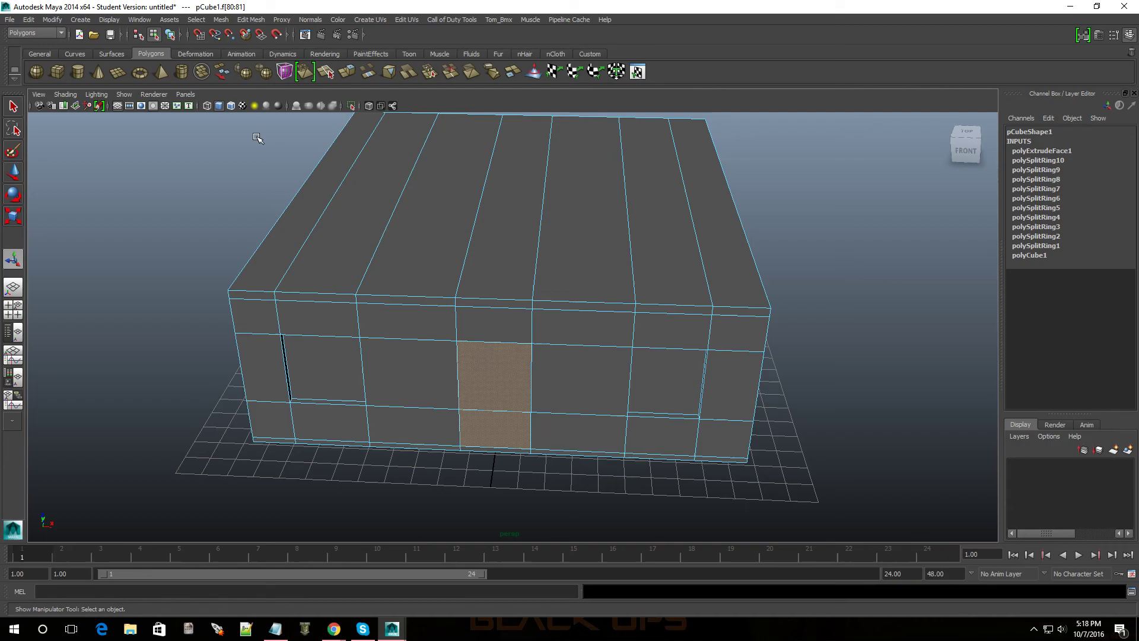
{"action": "left_click", "coordinate": [346, 72]}
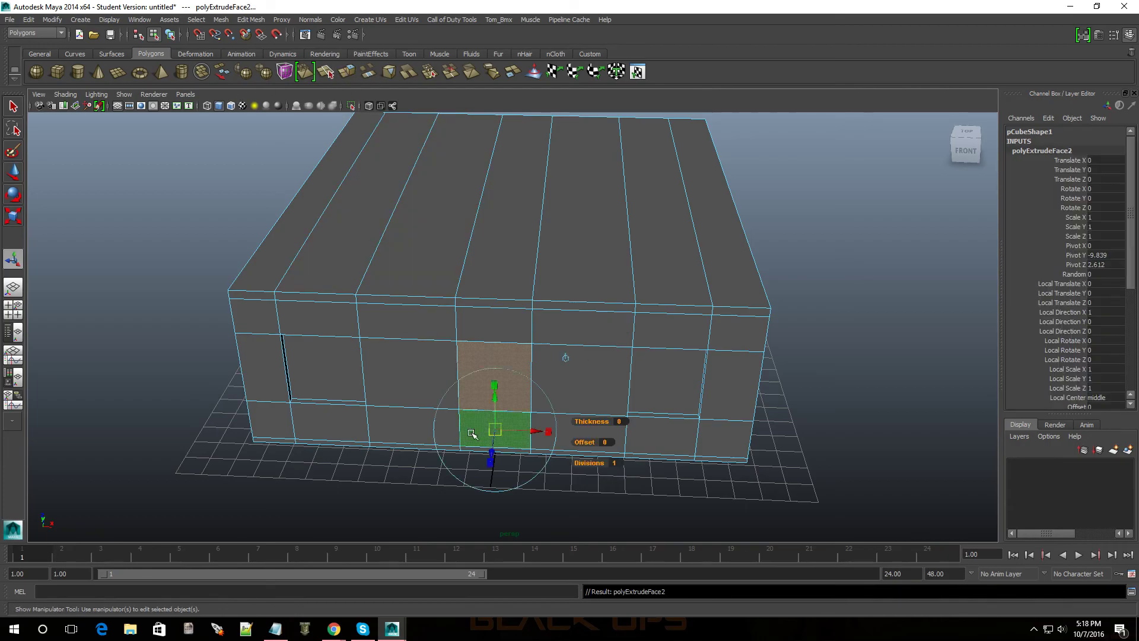
{"action": "left_click_drag", "start_coordinate": [538, 463], "coordinate": [485, 465], "text": "alt"}
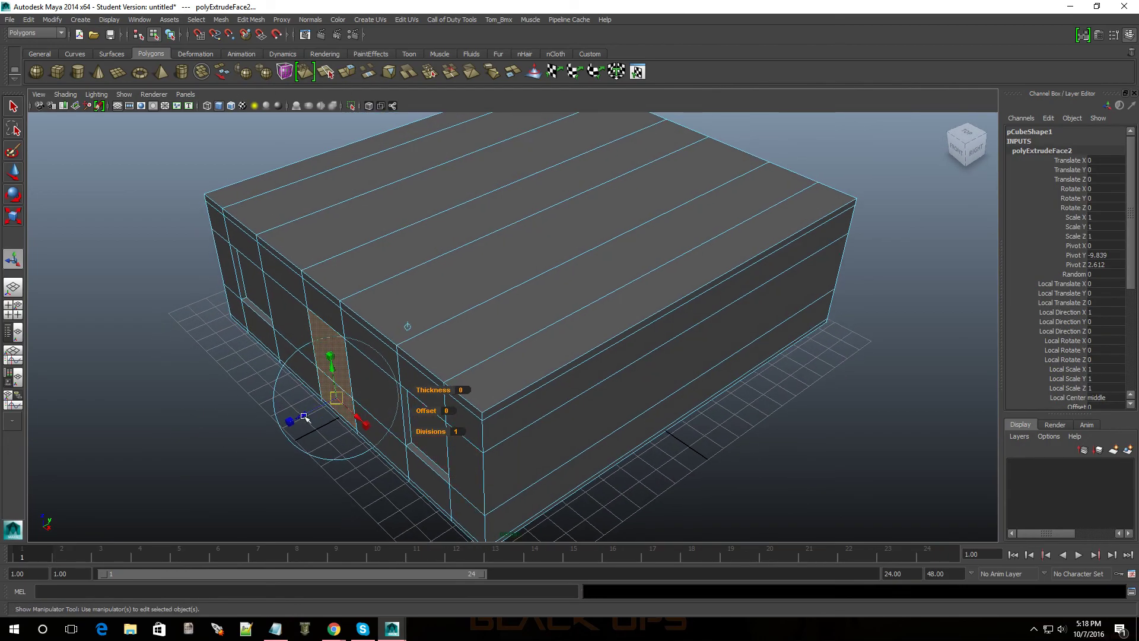
{"action": "left_click_drag", "start_coordinate": [303, 418], "coordinate": [389, 378]}
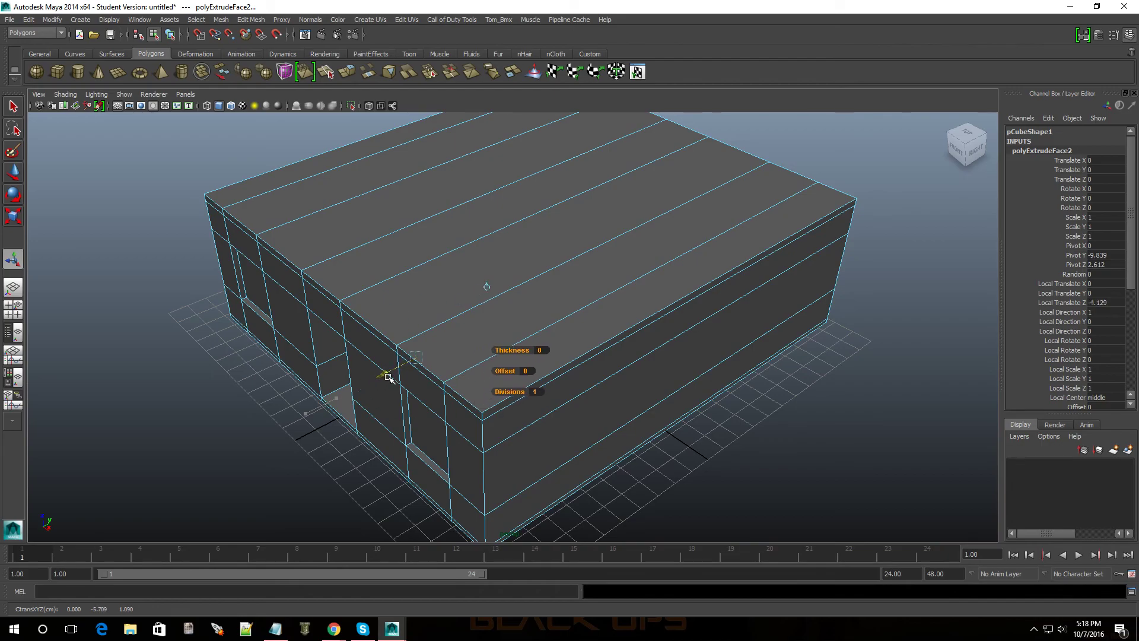
{"action": "left_click", "coordinate": [136, 228]}
{"action": "left_click_drag", "start_coordinate": [314, 368], "coordinate": [382, 356], "text": "alt"}
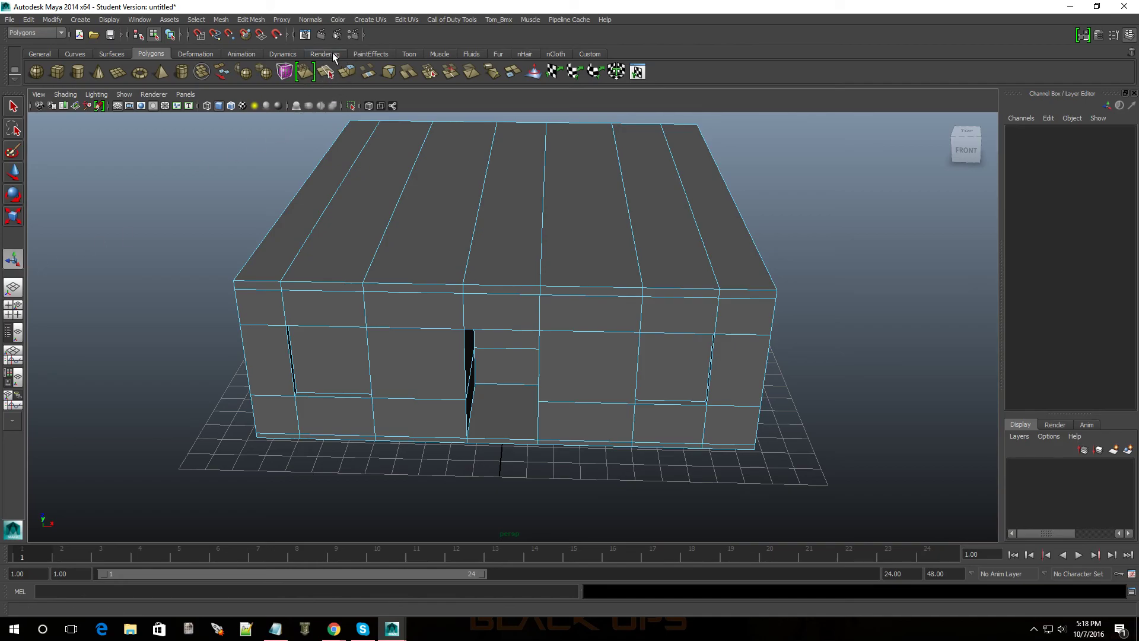
Insert an edge loop beside the doorway, then undo a second trial loop.
{"action": "left_click", "coordinate": [251, 20]}
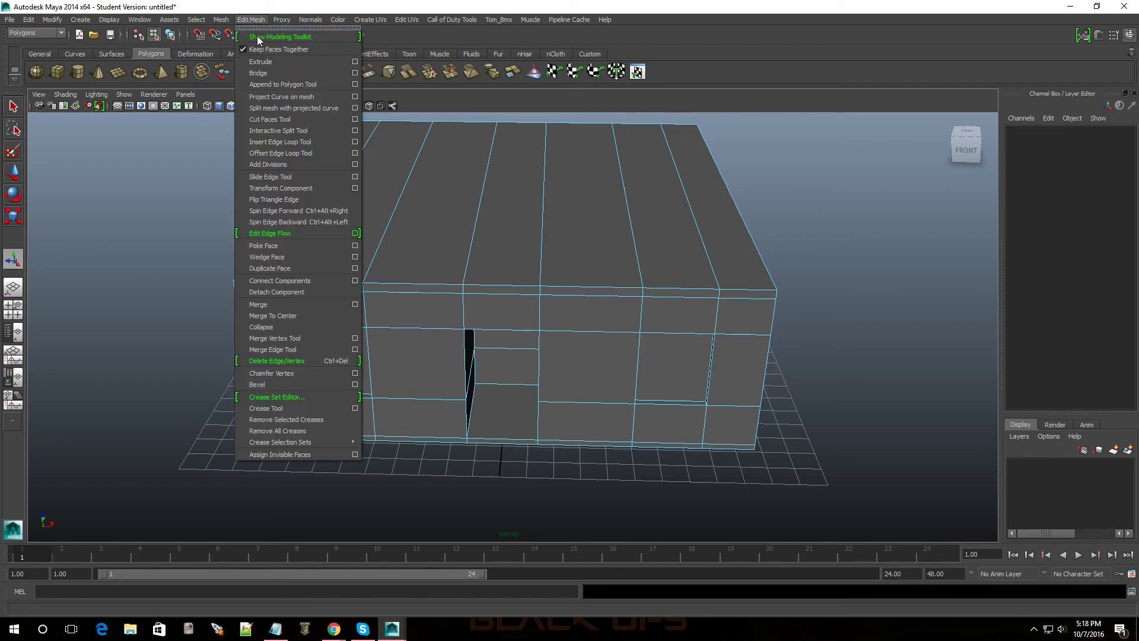
{"action": "left_click", "coordinate": [280, 142]}
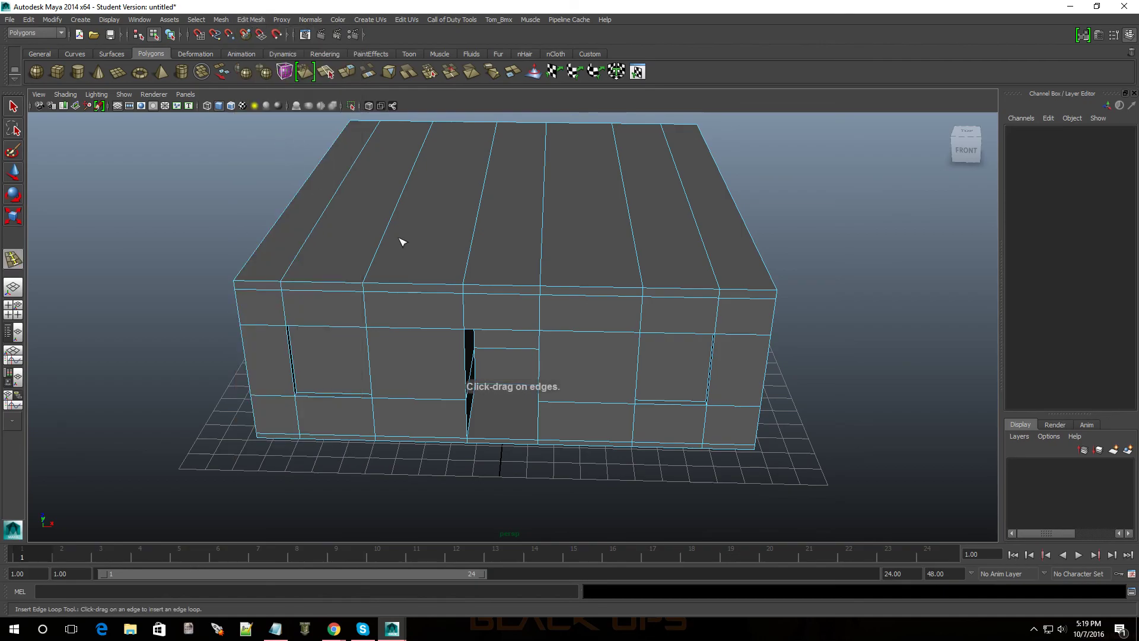
{"action": "left_click_drag", "start_coordinate": [508, 289], "coordinate": [500, 289]}
{"action": "left_click", "coordinate": [111, 262]}
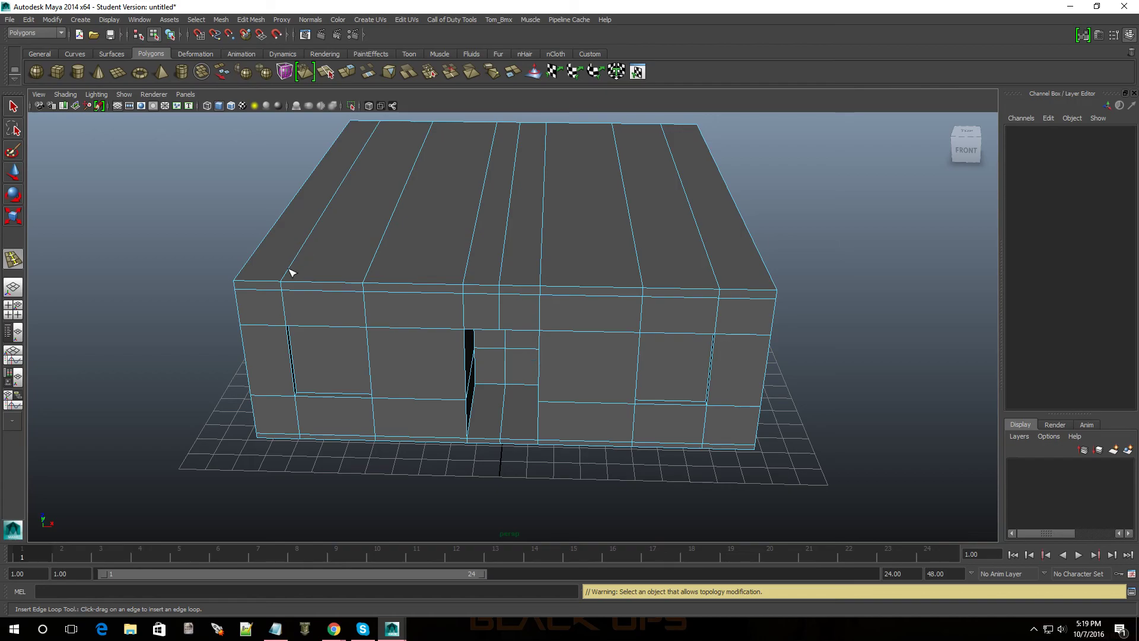
{"action": "right_click_drag", "start_coordinate": [319, 262], "coordinate": [315, 290]}
{"action": "left_click", "coordinate": [285, 260]}
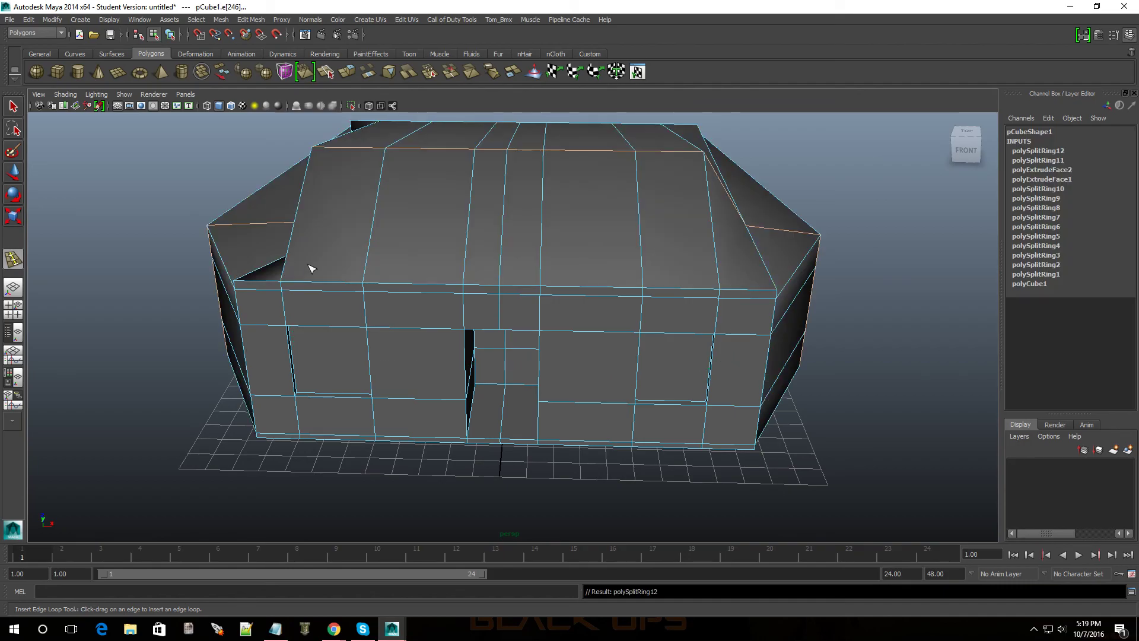
{"action": "left_click_drag", "start_coordinate": [442, 363], "coordinate": [488, 386], "text": "alt"}
{"action": "key", "text": "ctrl+z"}
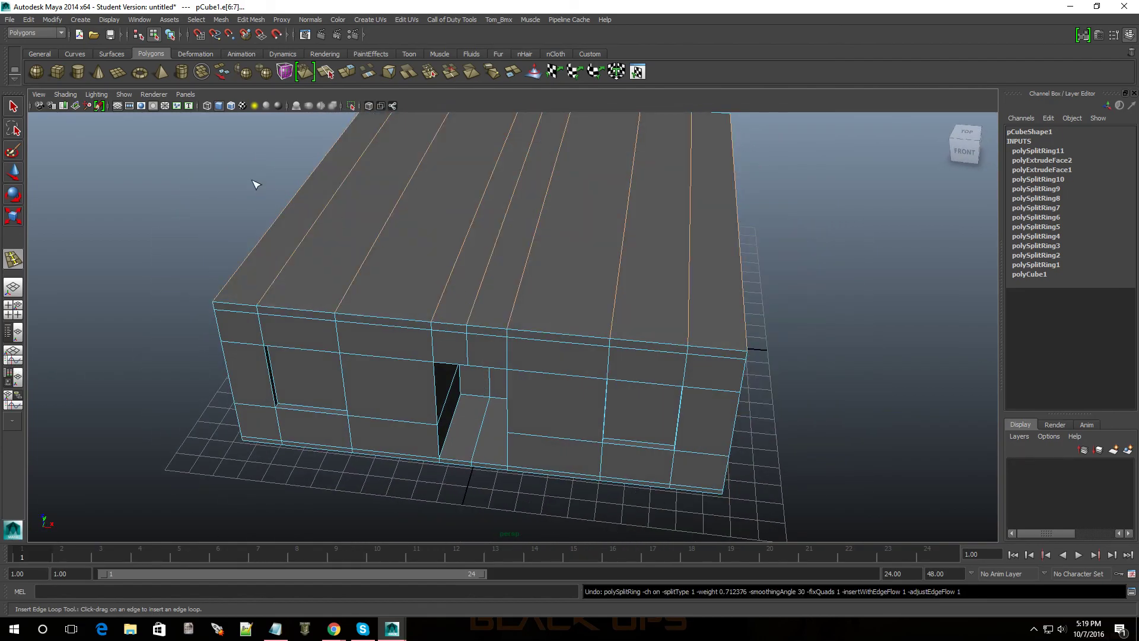
Switch the cube to edge mode and undo an accidental loop across the top face.
{"action": "right_click", "coordinate": [485, 293]}
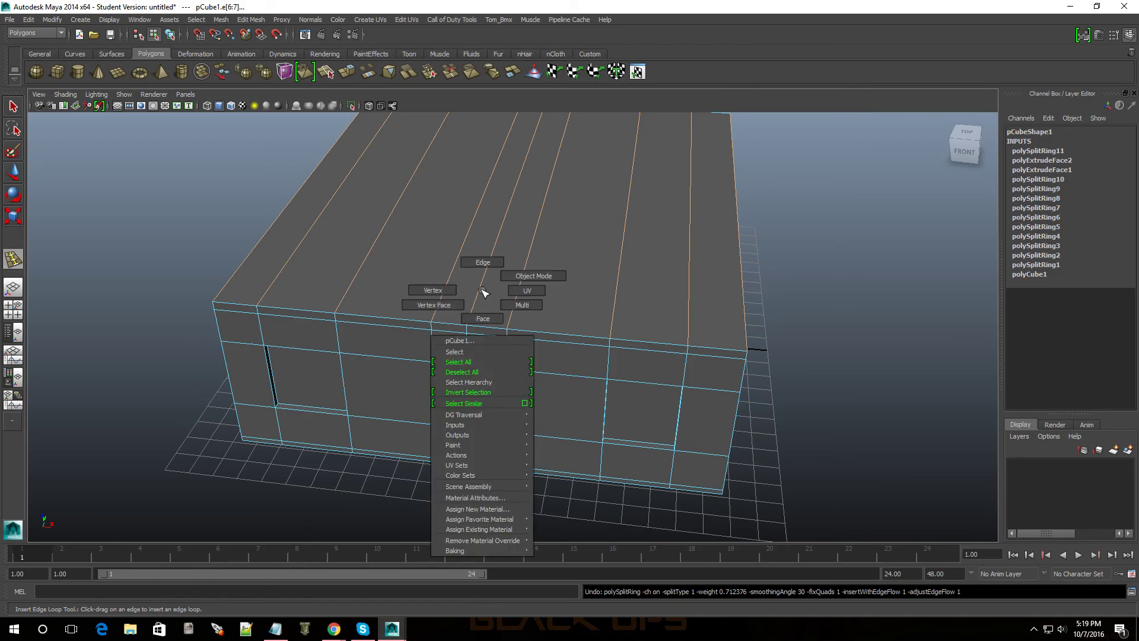
{"action": "left_click", "coordinate": [480, 262]}
{"action": "left_click", "coordinate": [183, 222]}
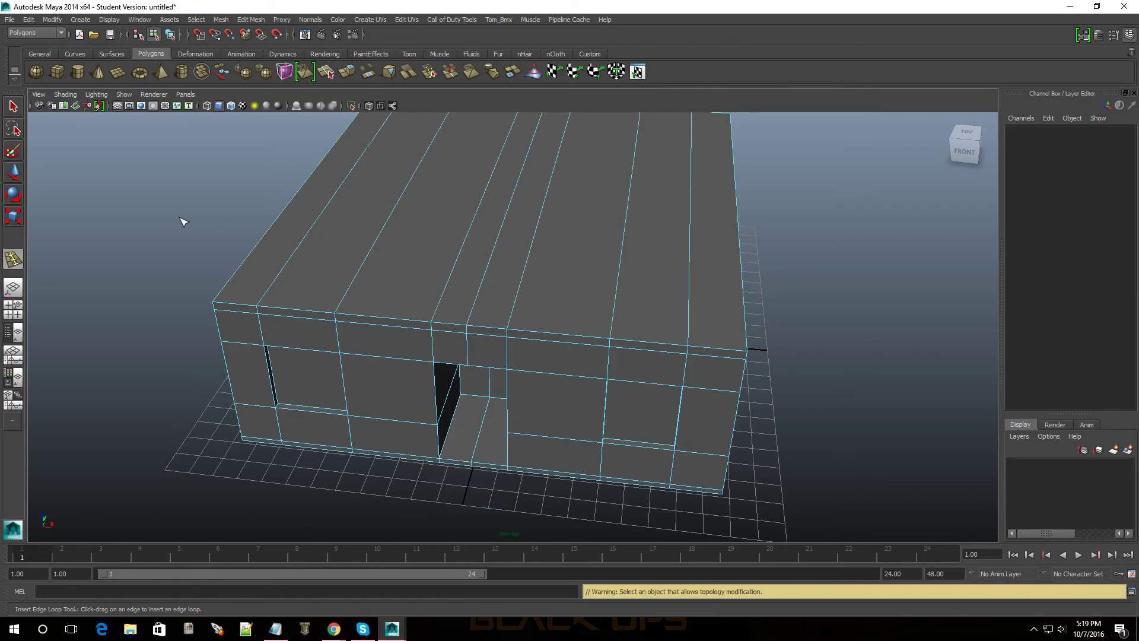
{"action": "left_click", "coordinate": [478, 301]}
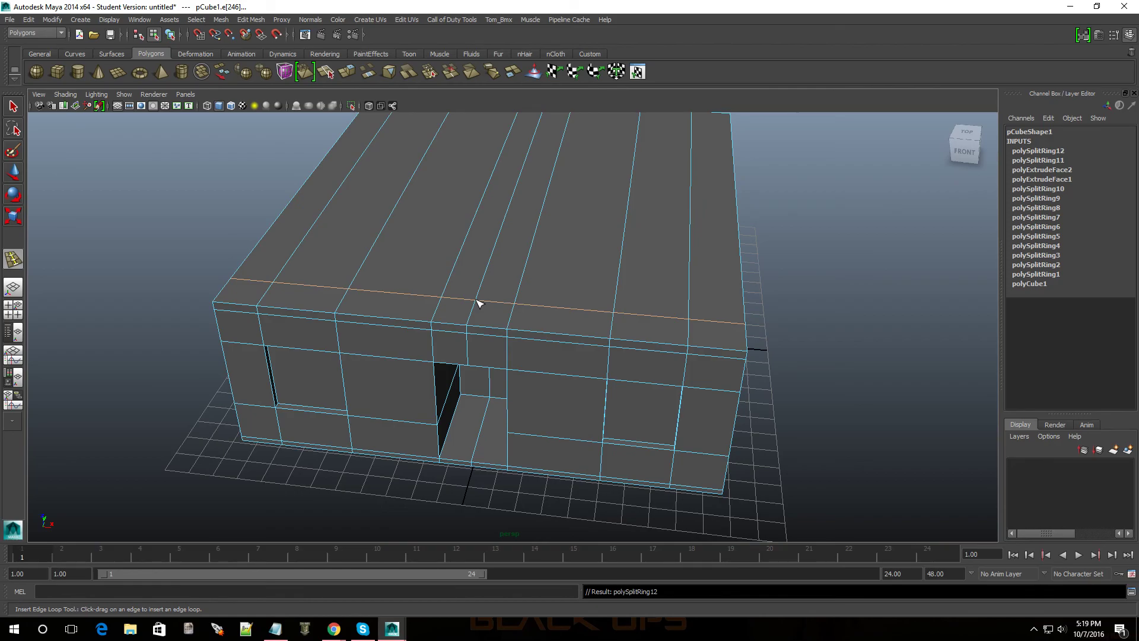
{"action": "key", "text": "ctrl+z"}
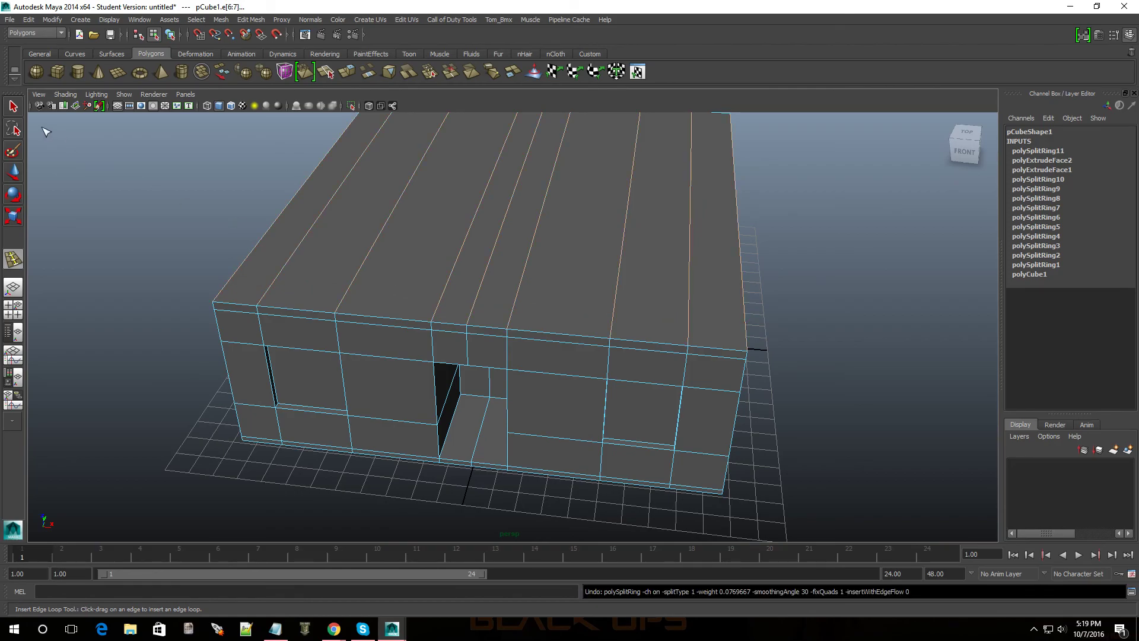
{"action": "left_click", "coordinate": [13, 107]}
Select the top edge above the doorway and move it up into a roof peak.
{"action": "right_click_drag", "start_coordinate": [477, 301], "coordinate": [473, 280]}
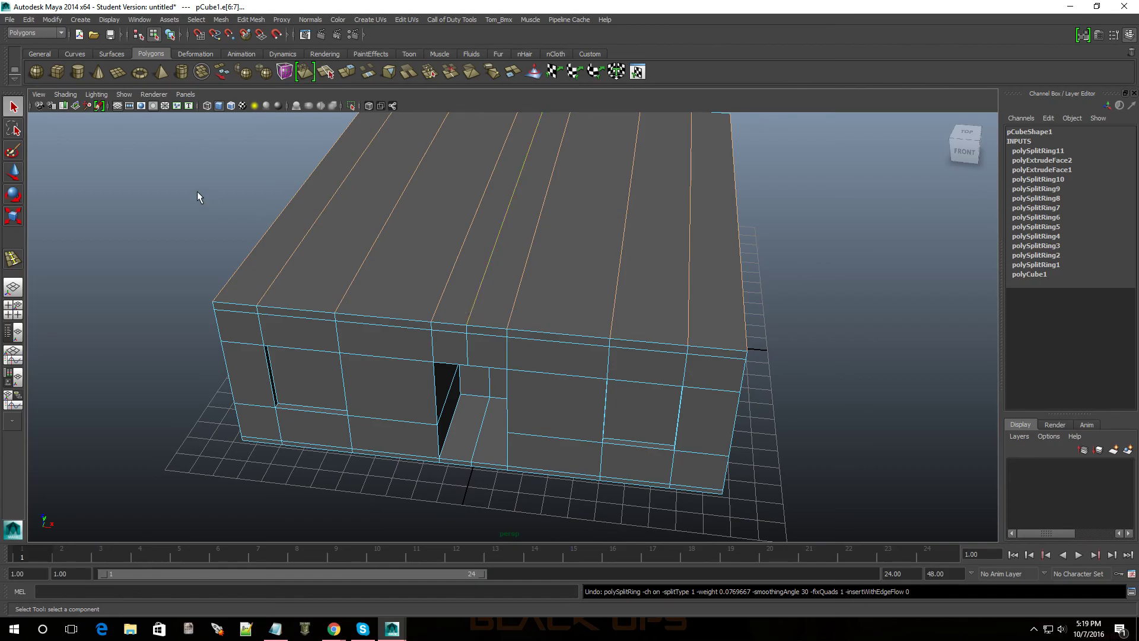
{"action": "left_click", "coordinate": [197, 191]}
{"action": "left_click", "coordinate": [478, 293]}
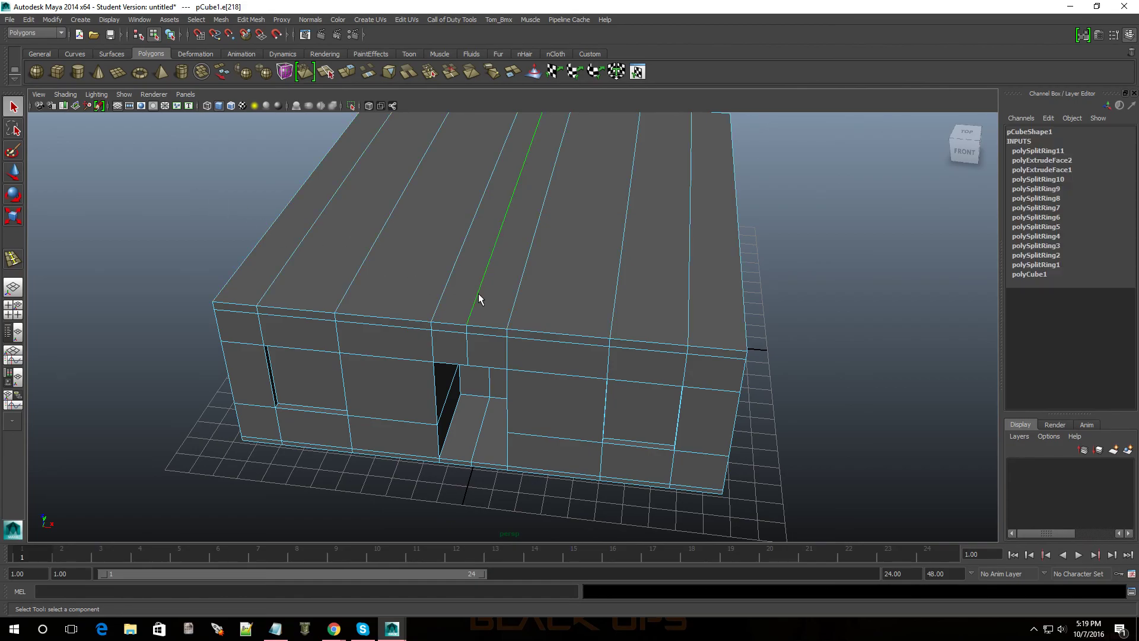
{"action": "left_click", "coordinate": [13, 172]}
{"action": "left_click_drag", "start_coordinate": [514, 153], "coordinate": [532, 119]}
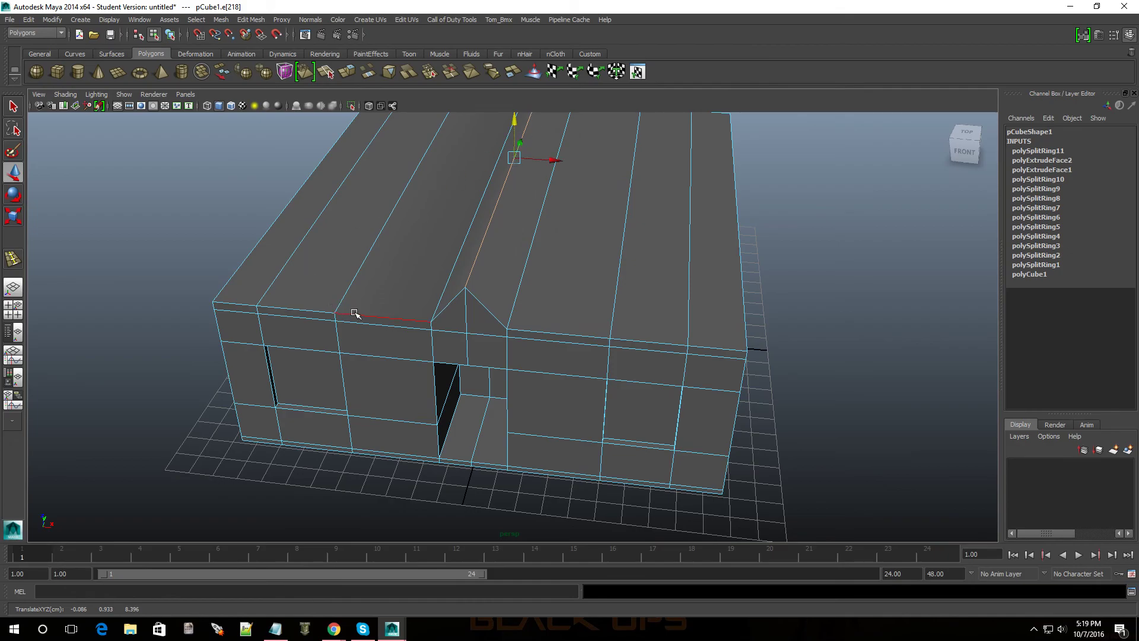
Select all eight roof strips including the ridge and move them up along Y.
{"action": "right_click_drag", "start_coordinate": [388, 312], "coordinate": [387, 319]}
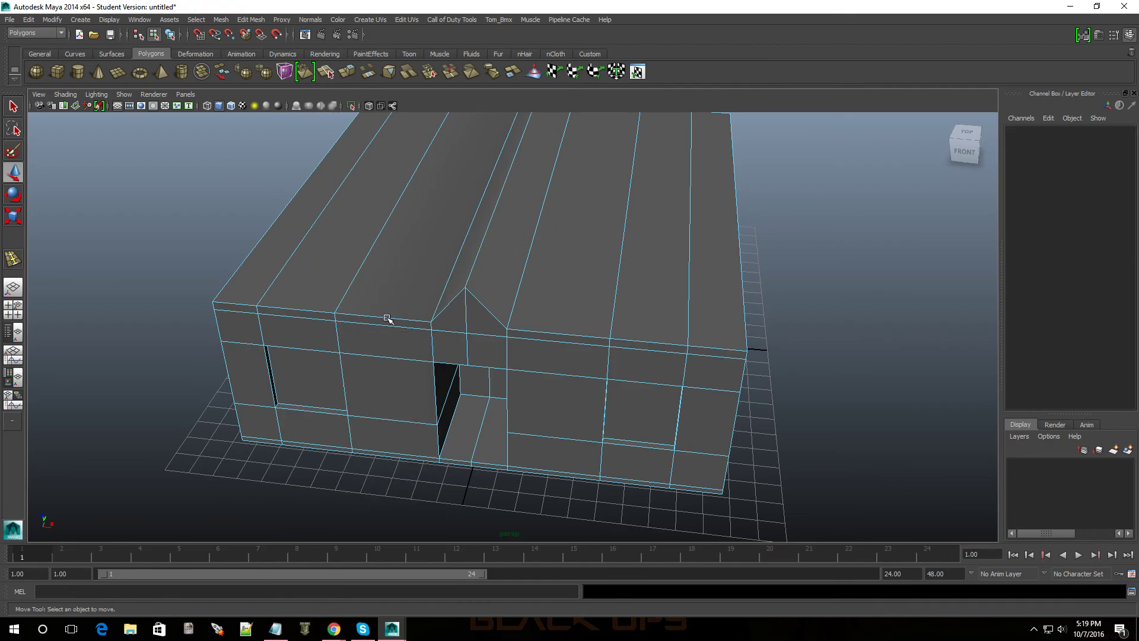
{"action": "left_click", "coordinate": [258, 277]}
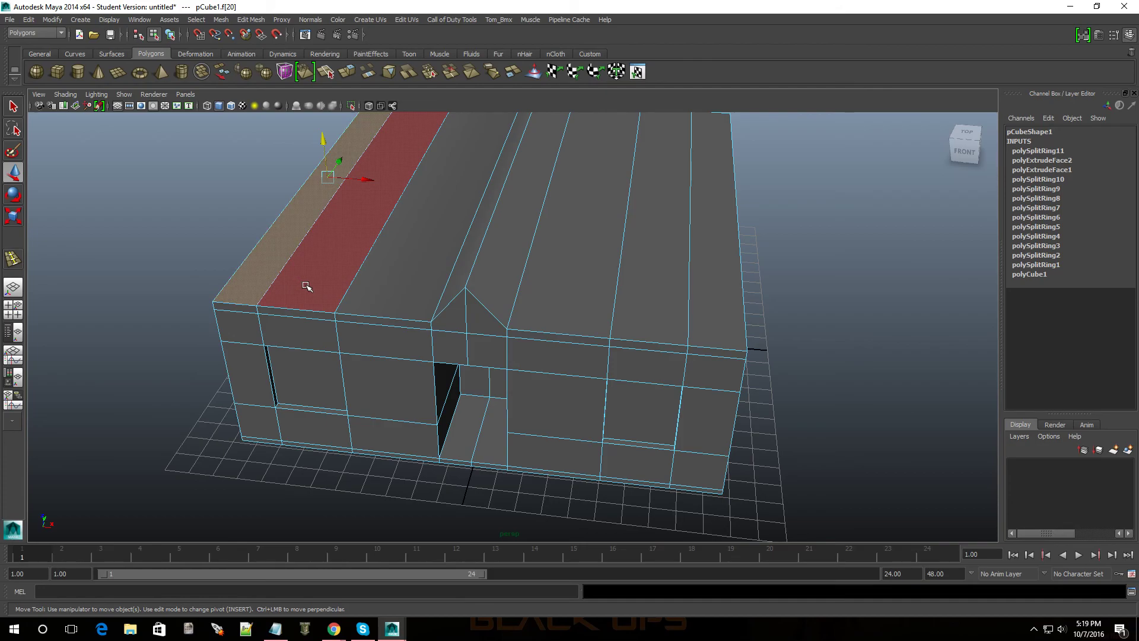
{"action": "left_click", "coordinate": [305, 285], "text": "shift"}
{"action": "left_click", "coordinate": [392, 285], "text": "shift"}
{"action": "left_click", "coordinate": [621, 307], "text": "shift"}
{"action": "left_click", "coordinate": [653, 312], "text": "shift"}
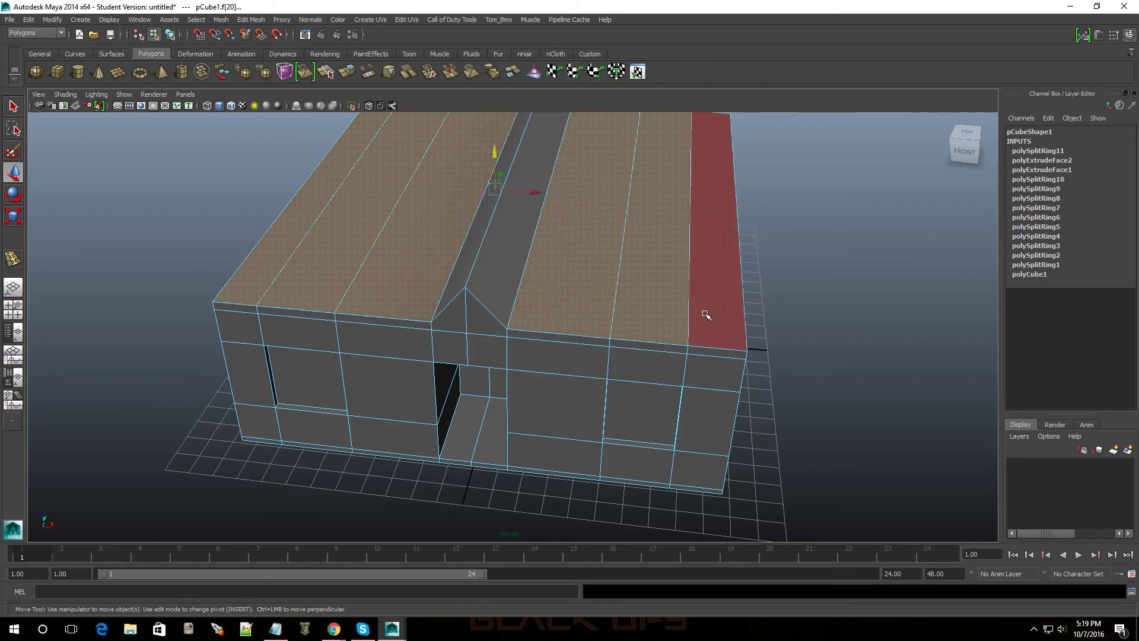
{"action": "left_click", "coordinate": [706, 314], "text": "shift"}
{"action": "left_click", "coordinate": [489, 294], "text": "shift"}
{"action": "left_click", "coordinate": [463, 277], "text": "shift"}
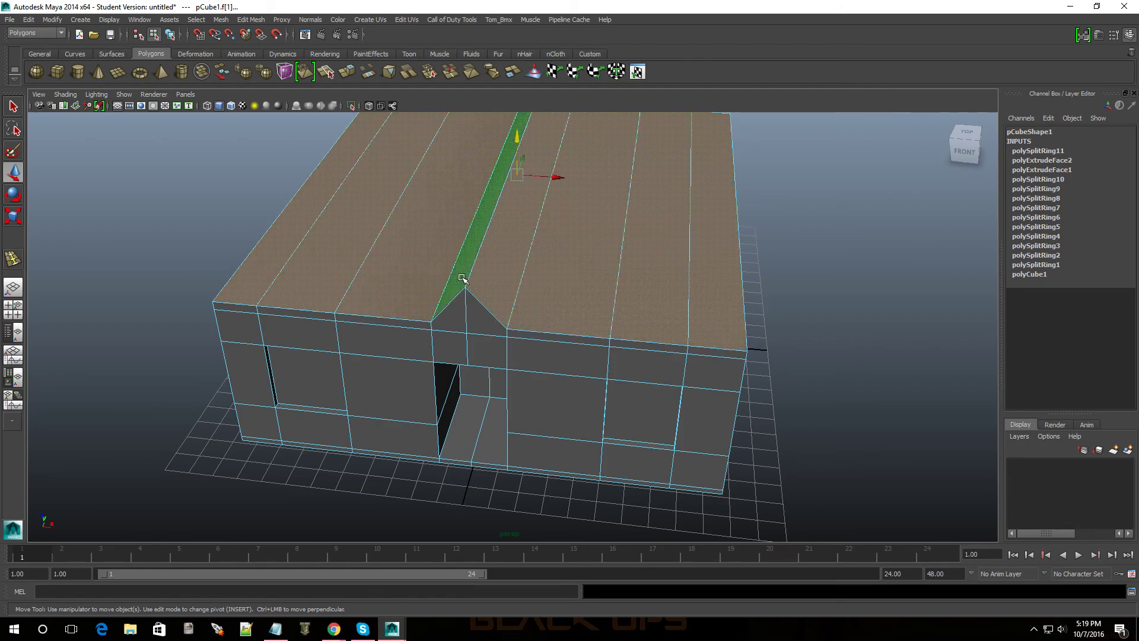
{"action": "left_click_drag", "start_coordinate": [515, 135], "coordinate": [516, 53]}
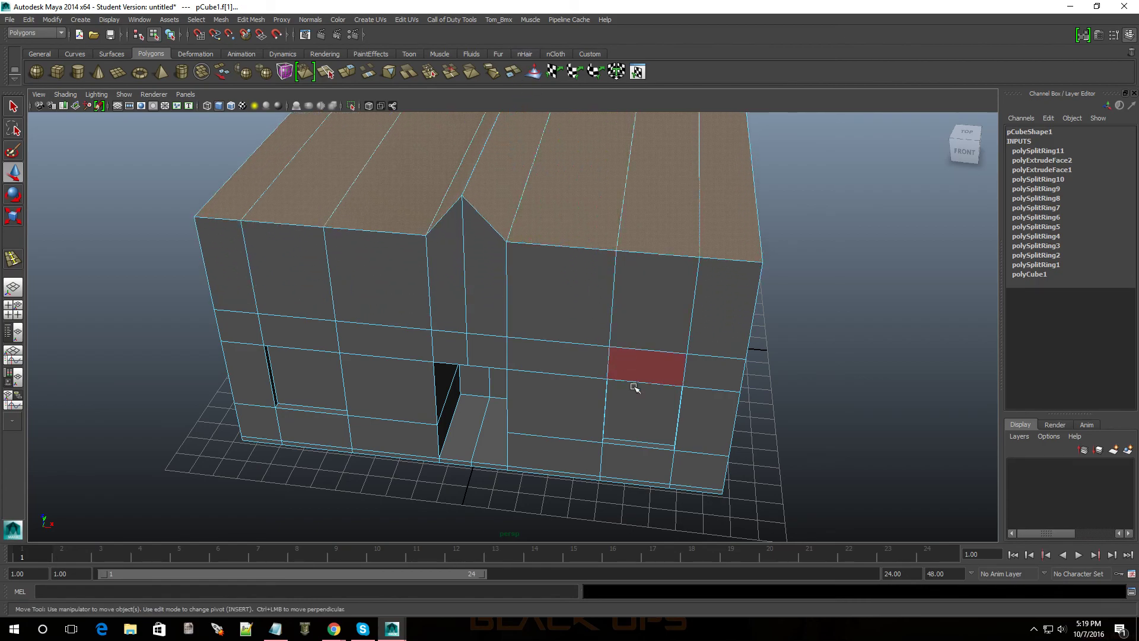
{"action": "mouse_move", "coordinate": [697, 445]}
{"action": "left_mouse_down", "text": "alt"}
{"action": "mouse_move", "coordinate": [621, 379]}
{"action": "mouse_move", "coordinate": [617, 430]}
{"action": "mouse_move", "coordinate": [732, 430]}
{"action": "mouse_move", "coordinate": [679, 418]}
{"action": "mouse_move", "coordinate": [643, 432]}
{"action": "mouse_move", "coordinate": [593, 427]}
{"action": "mouse_move", "coordinate": [777, 441]}
{"action": "mouse_move", "coordinate": [722, 415]}
{"action": "mouse_move", "coordinate": [715, 438]}
{"action": "left_mouse_up", "text": "alt"}
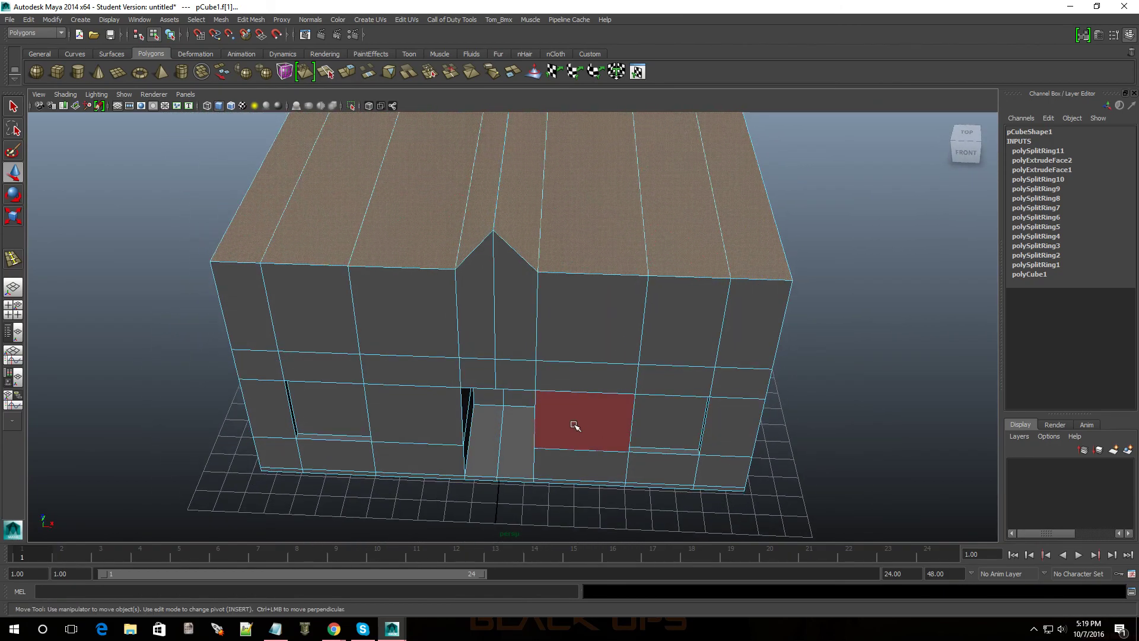
Render a preview image of the house, close the Render View, and minimize Maya.
{"action": "scroll", "coordinate": [570, 424], "scroll_direction": "down", "scroll_amount": 3}
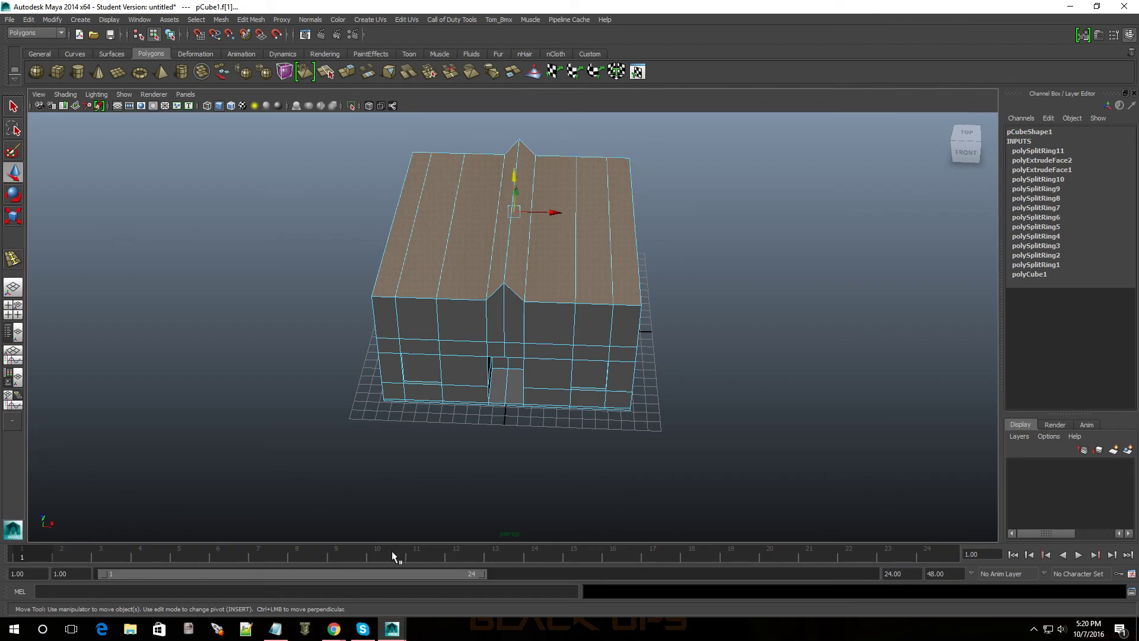
{"action": "mouse_move", "coordinate": [556, 453]}
{"action": "left_mouse_down", "text": "alt"}
{"action": "mouse_move", "coordinate": [471, 443]}
{"action": "mouse_move", "coordinate": [593, 458]}
{"action": "mouse_move", "coordinate": [577, 426]}
{"action": "mouse_move", "coordinate": [546, 443]}
{"action": "left_mouse_up", "text": "alt"}
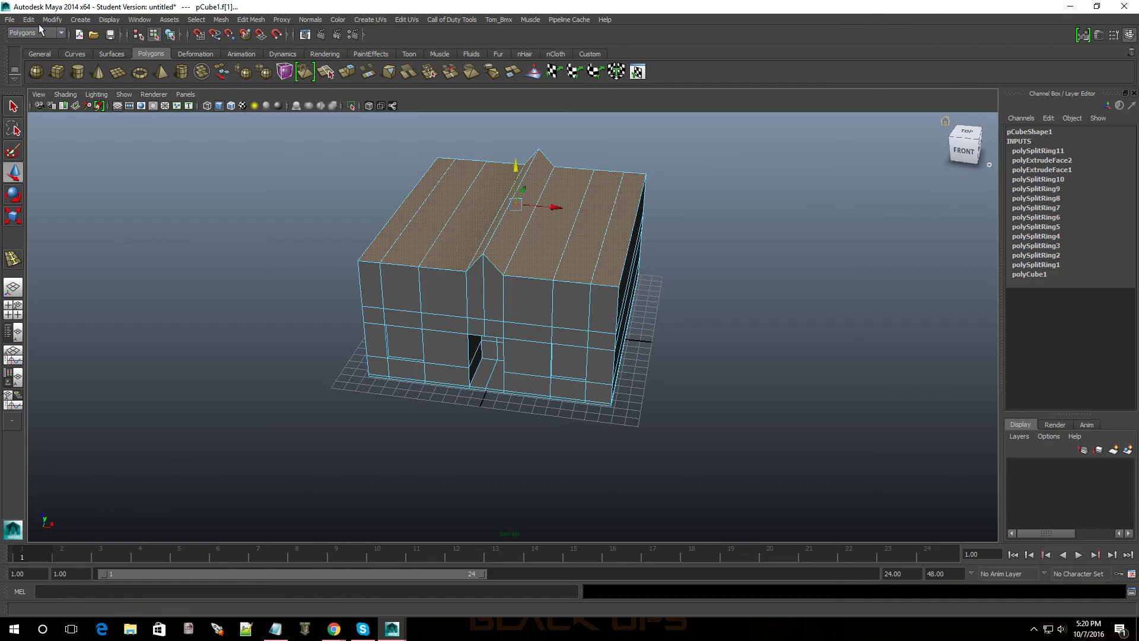
{"action": "left_click", "coordinate": [333, 36]}
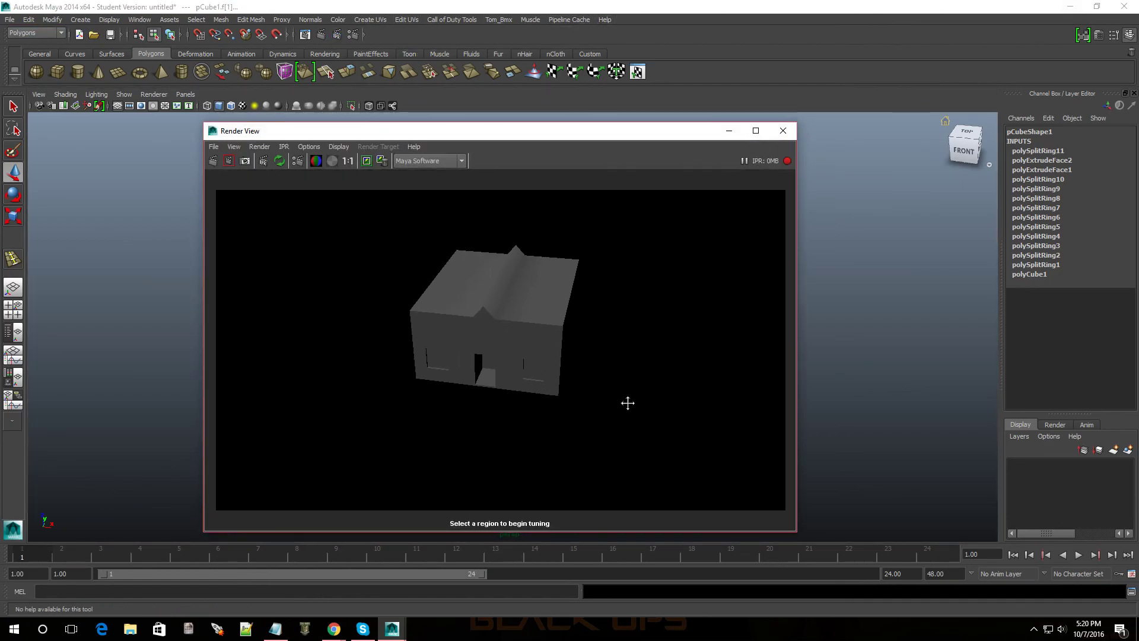
{"action": "left_click", "coordinate": [783, 130]}
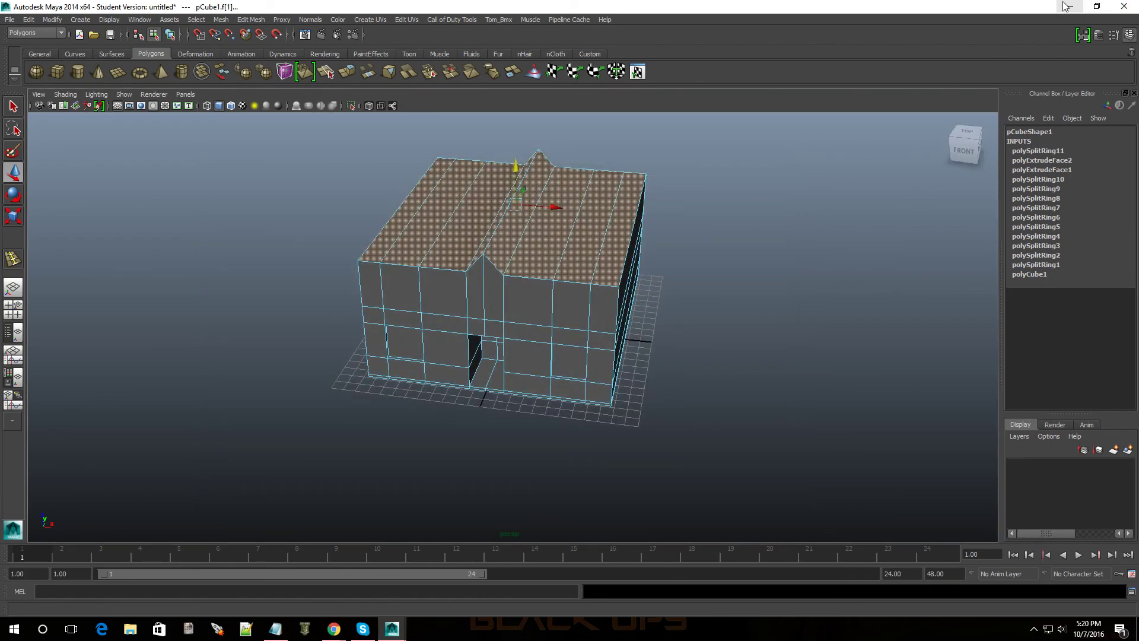
{"action": "left_click", "coordinate": [1066, 6]}
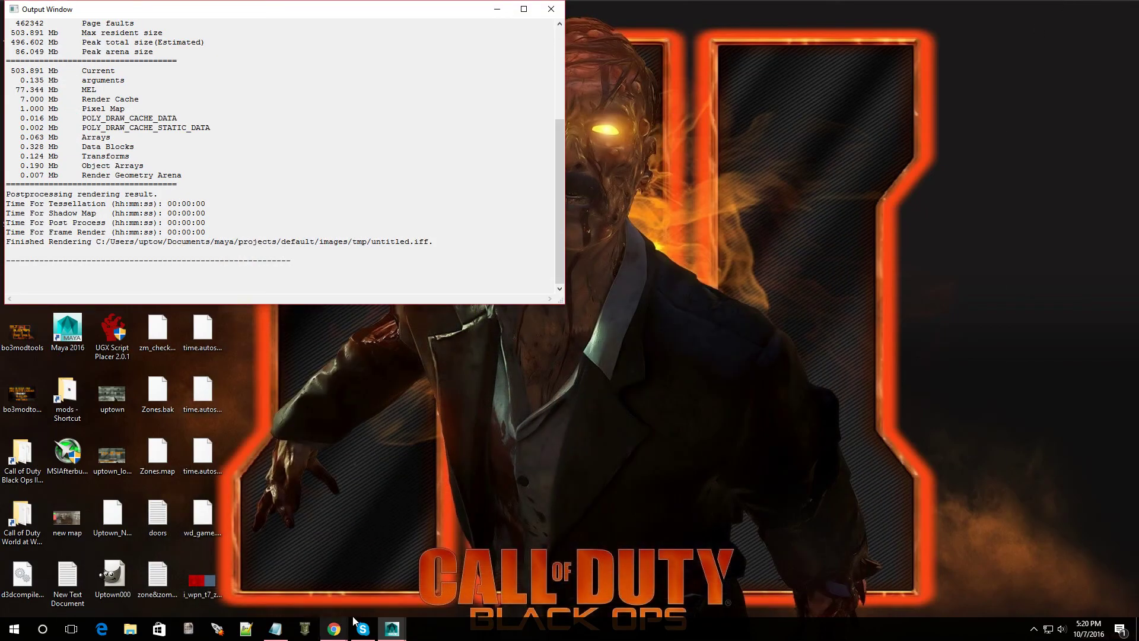
Bring the autodesk.com homepage forward in Chrome and open its site menu.
{"action": "mouse_move", "coordinate": [327, 632]}
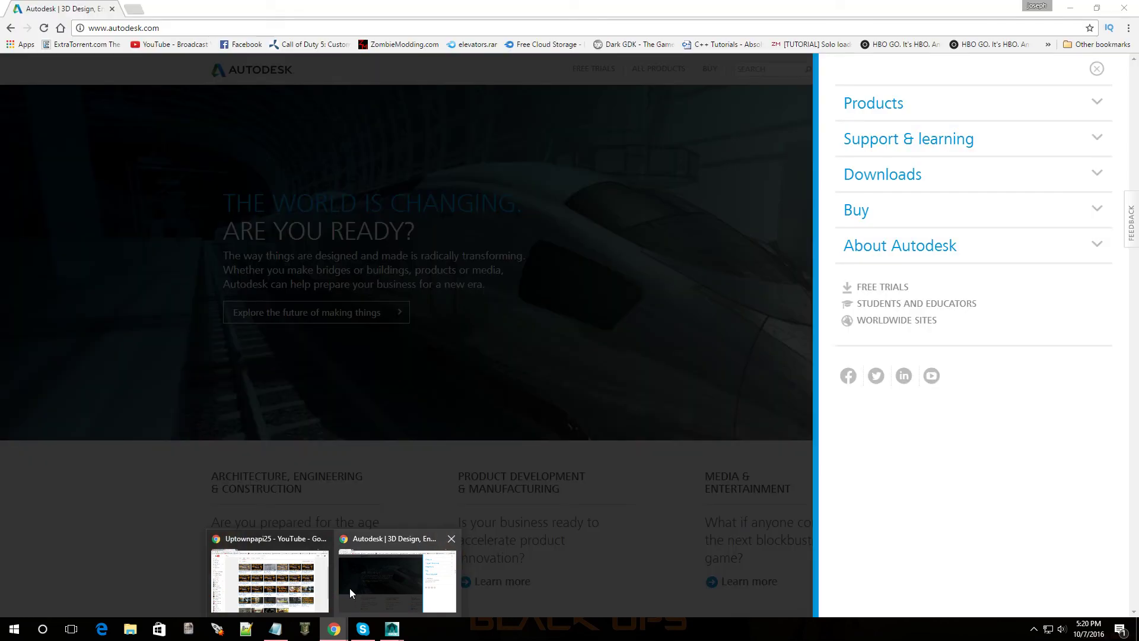
{"action": "left_click", "coordinate": [353, 587]}
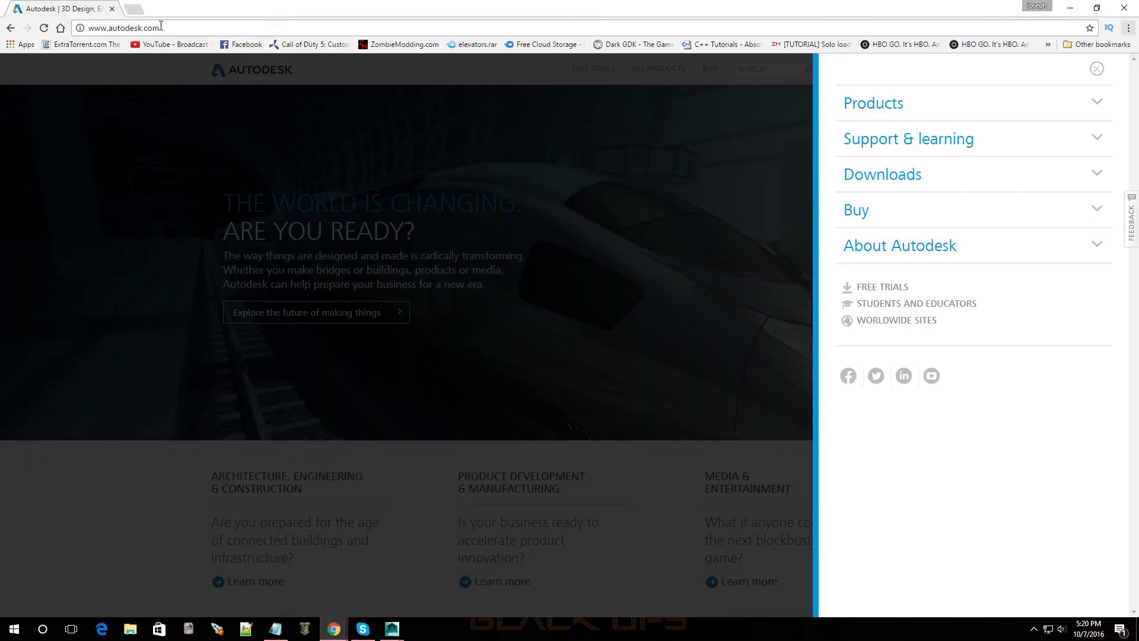
{"action": "left_click_drag", "start_coordinate": [161, 27], "coordinate": [77, 28]}
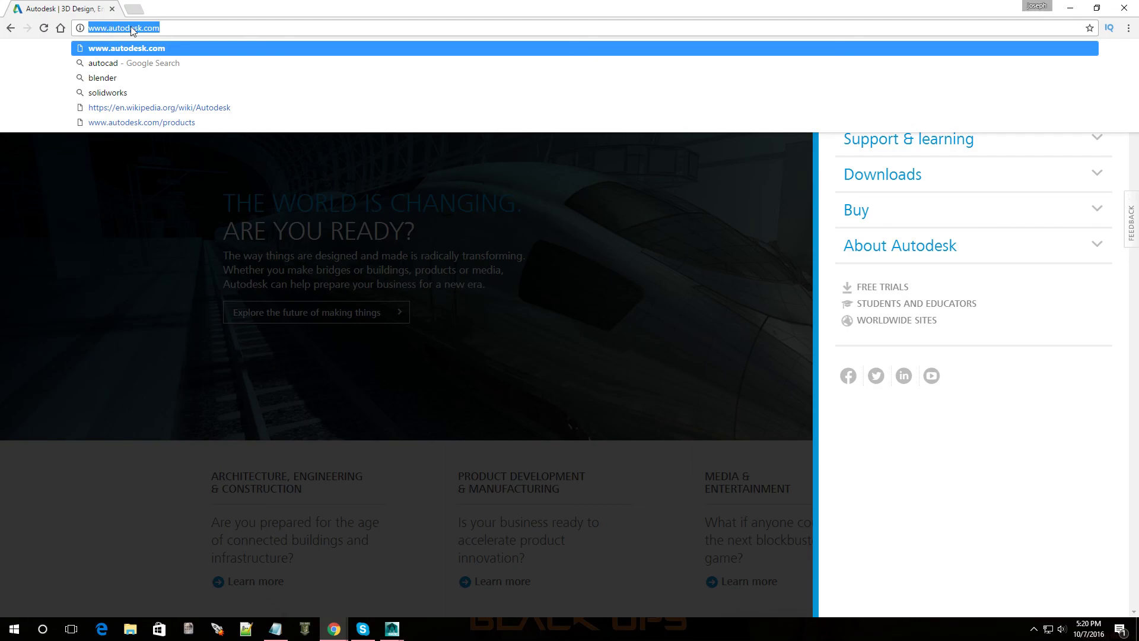
{"action": "left_click", "coordinate": [623, 32]}
{"action": "left_click", "coordinate": [781, 262]}
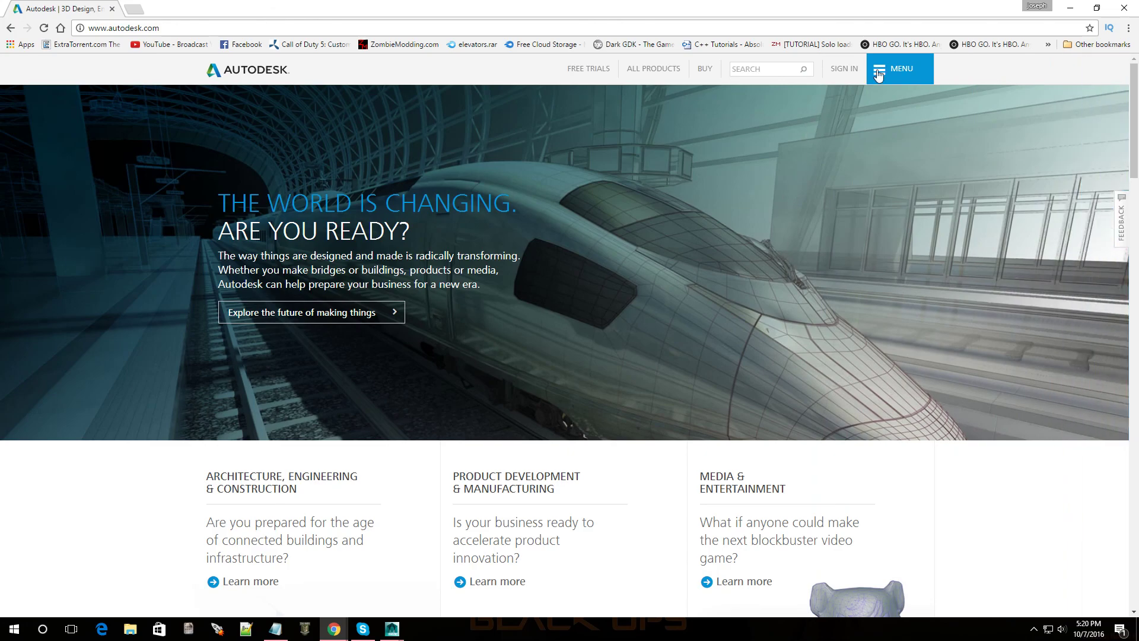
{"action": "left_click", "coordinate": [894, 73]}
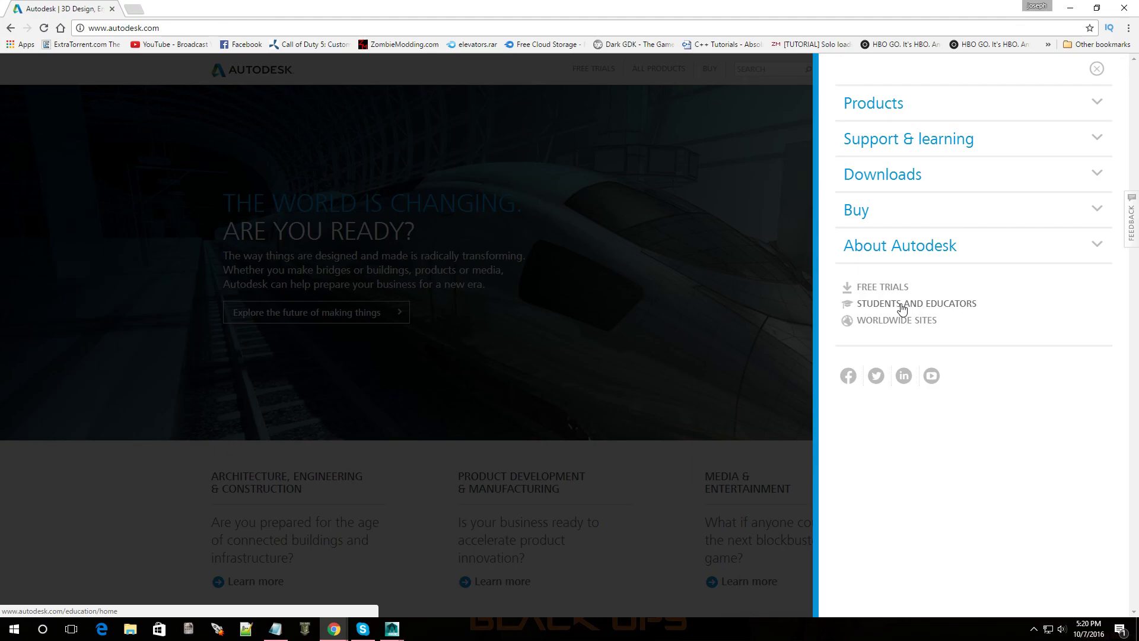
Go to the Students and Educators section and browse the Education Community page.
{"action": "left_click", "coordinate": [902, 305]}
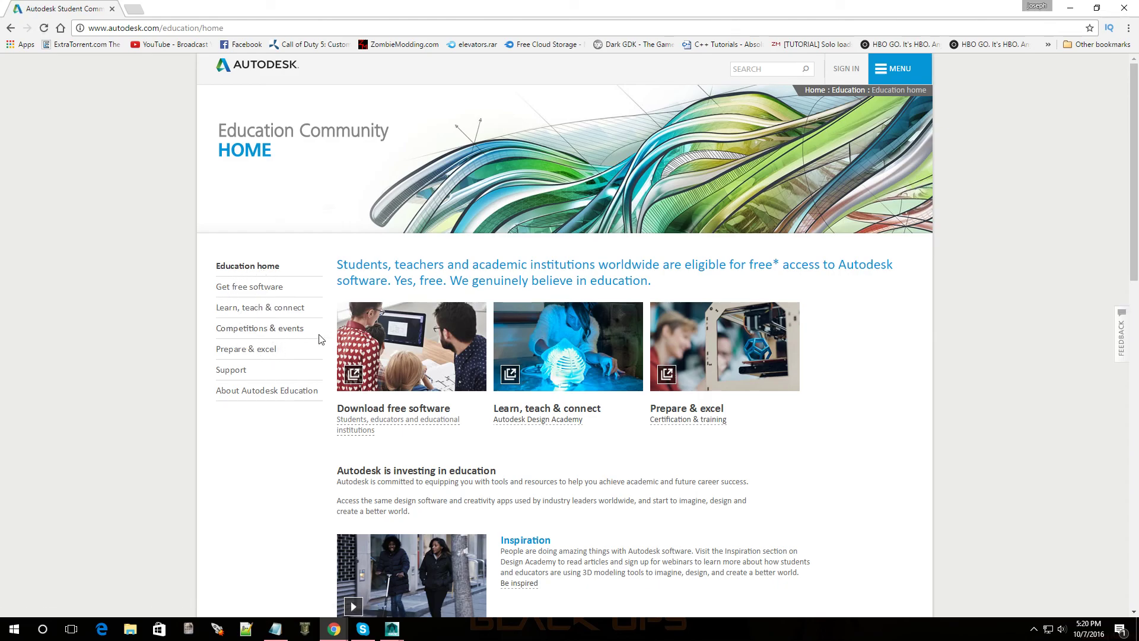
{"action": "scroll", "coordinate": [391, 375], "scroll_direction": "down", "scroll_amount": 2}
{"action": "scroll", "coordinate": [391, 374], "scroll_direction": "down", "scroll_amount": 3}
{"action": "scroll", "coordinate": [389, 374], "scroll_direction": "up", "scroll_amount": 4}
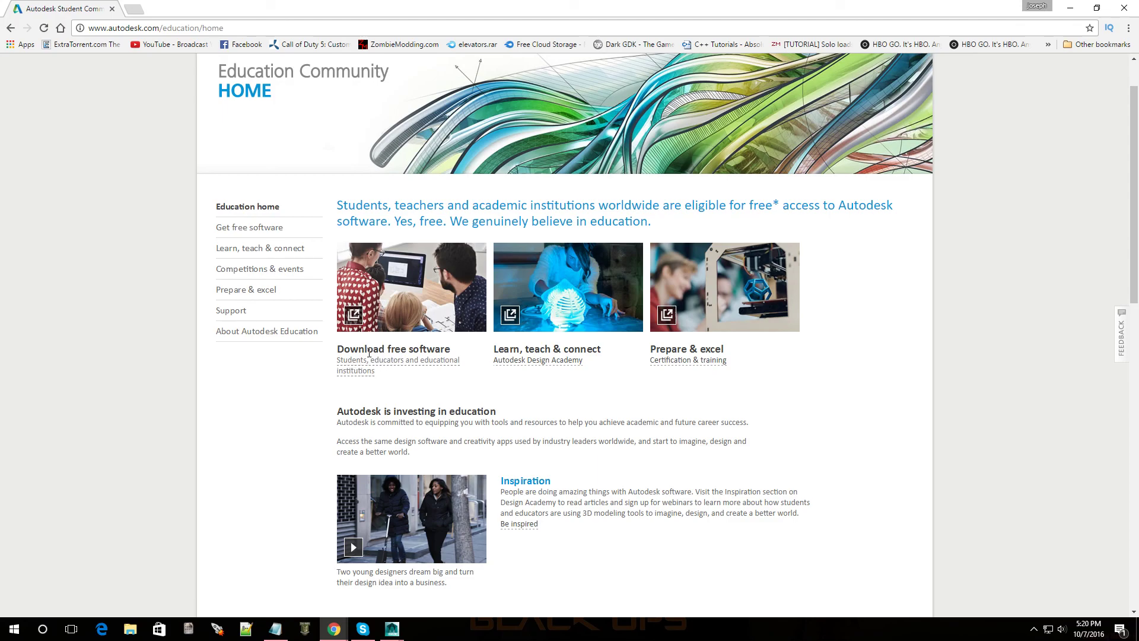
Open the Maya free download page, start creating an education account, then open a blank tab.
{"action": "left_click", "coordinate": [367, 367]}
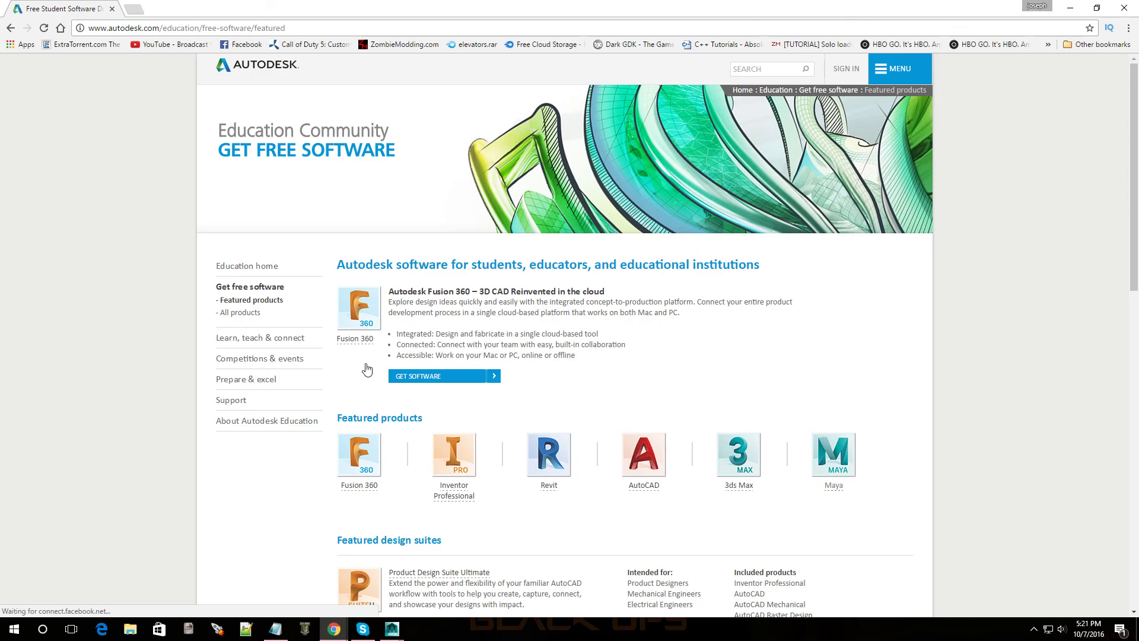
{"action": "left_click", "coordinate": [830, 458]}
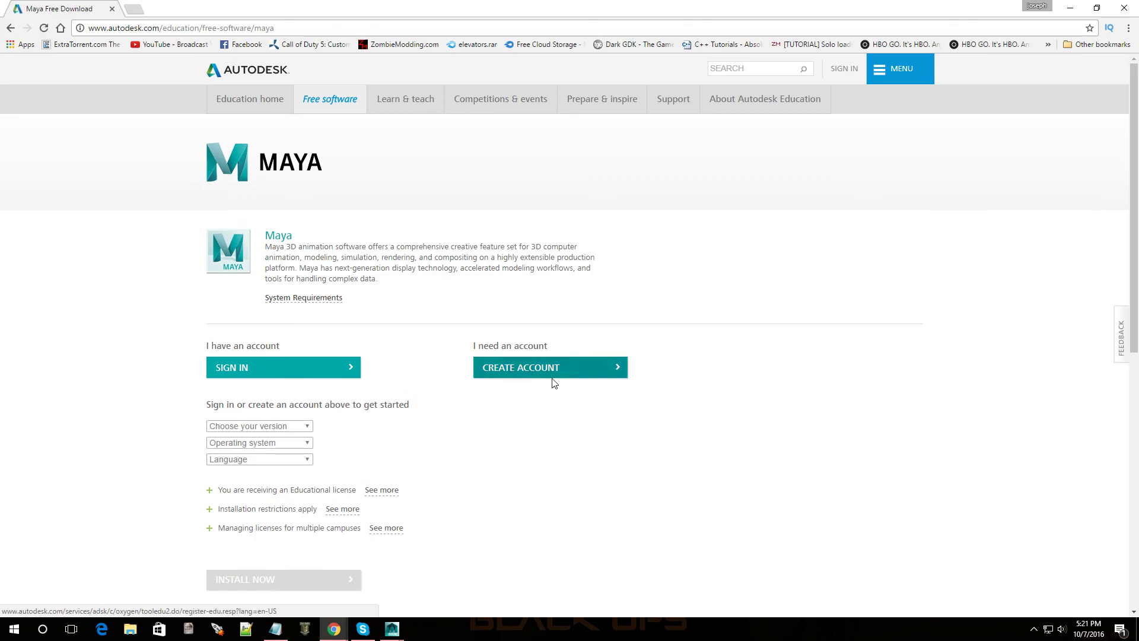
{"action": "left_click", "coordinate": [557, 371]}
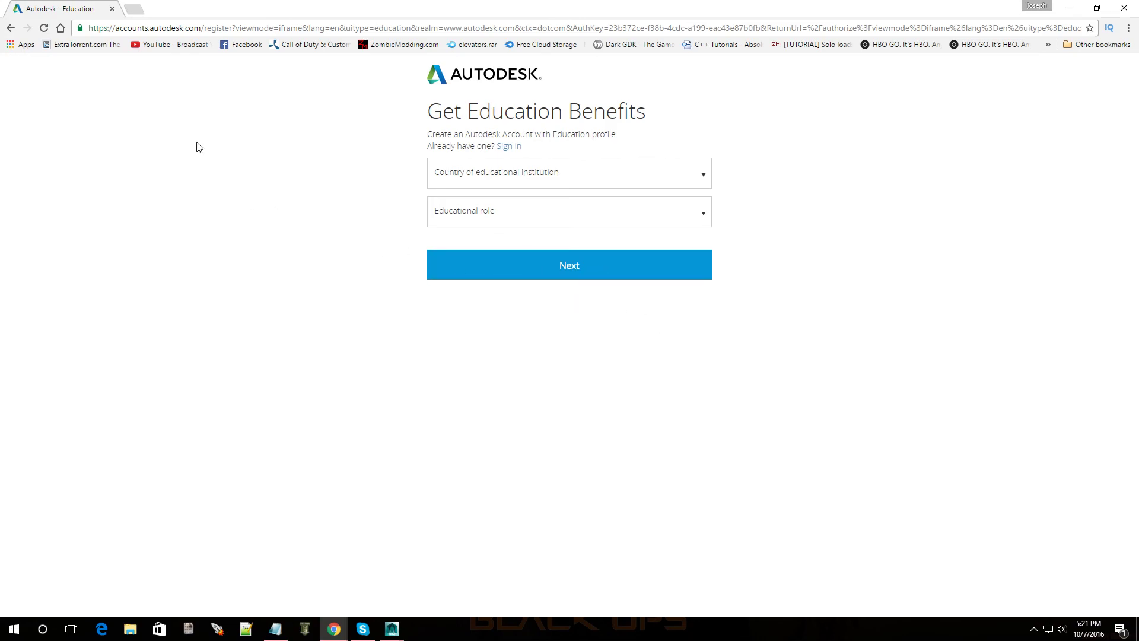
{"action": "left_click", "coordinate": [129, 9]}
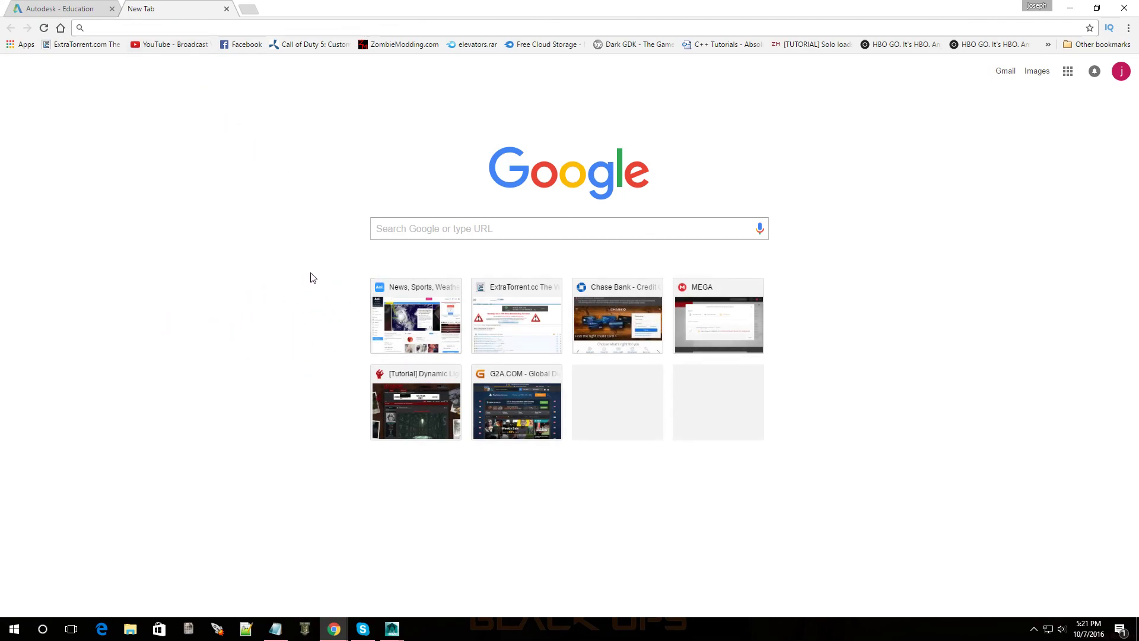
Minimize Chrome and the render Output Window, then bring Maya back in front.
{"action": "left_click", "coordinate": [1079, 6]}
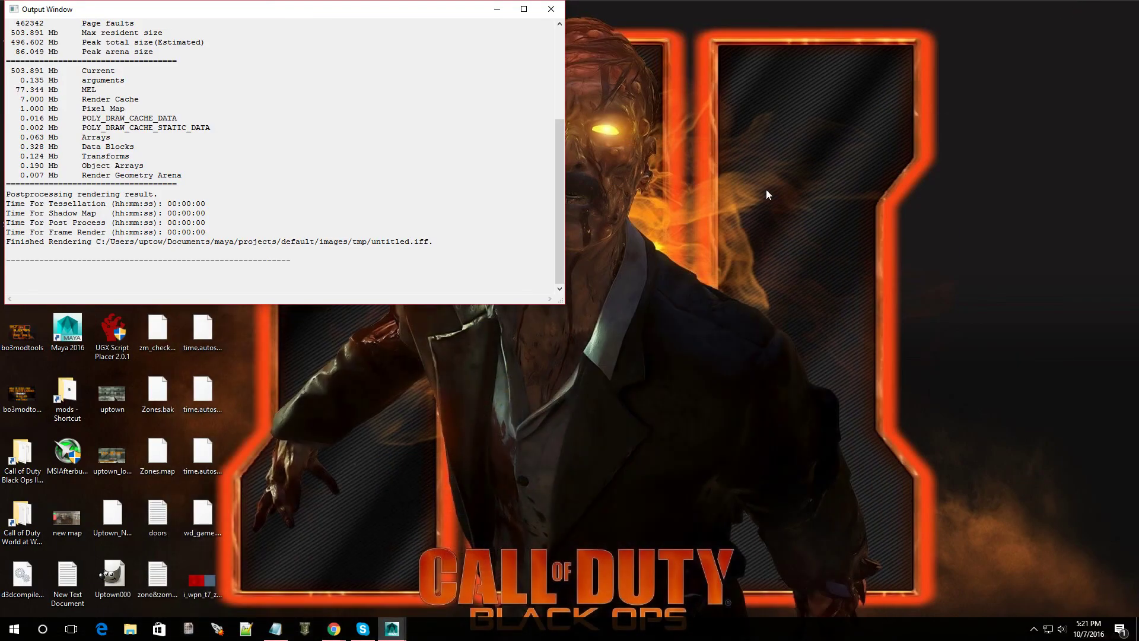
{"action": "left_click", "coordinate": [497, 9]}
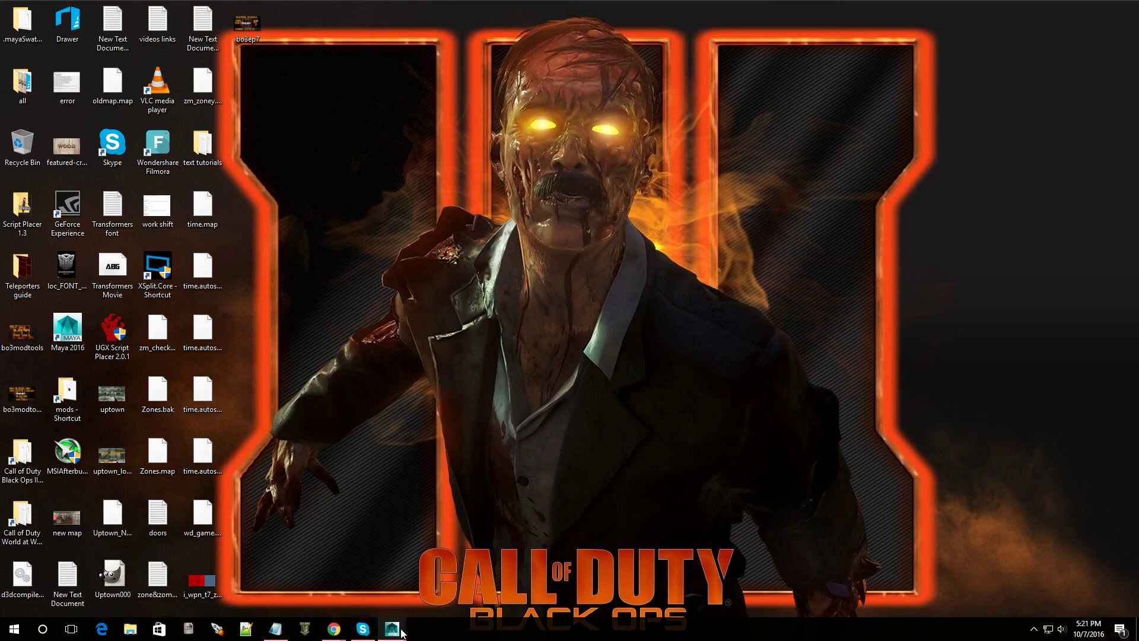
{"action": "mouse_move", "coordinate": [391, 629]}
{"action": "left_click", "coordinate": [432, 558]}
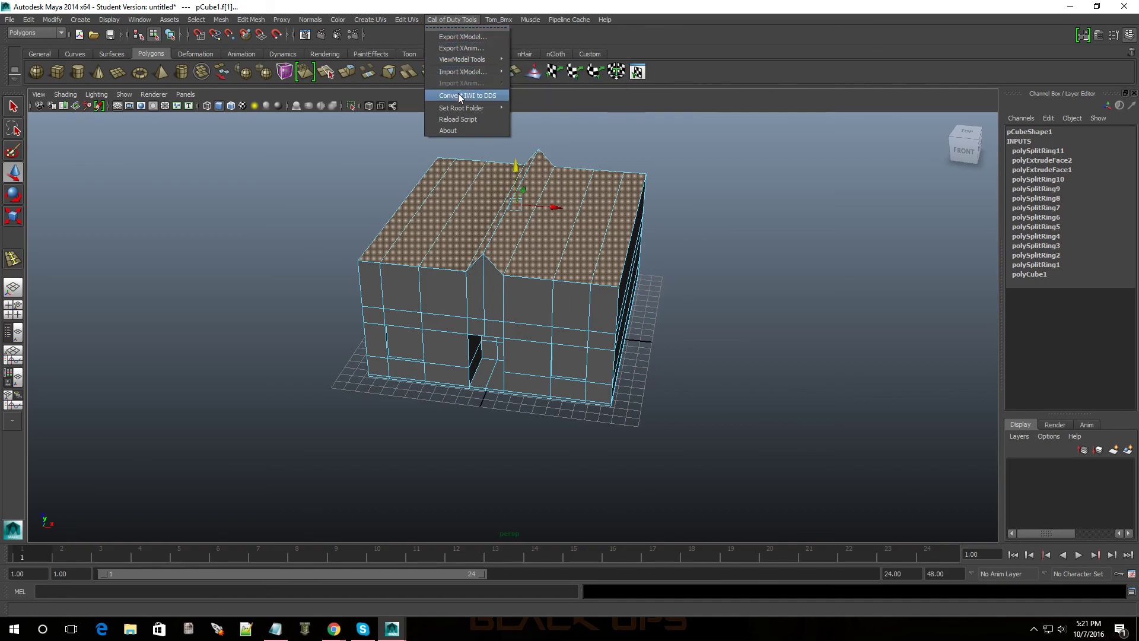
Clear the face selection and orbit around the house to view its right side, front and top.
{"action": "left_click", "coordinate": [337, 179]}
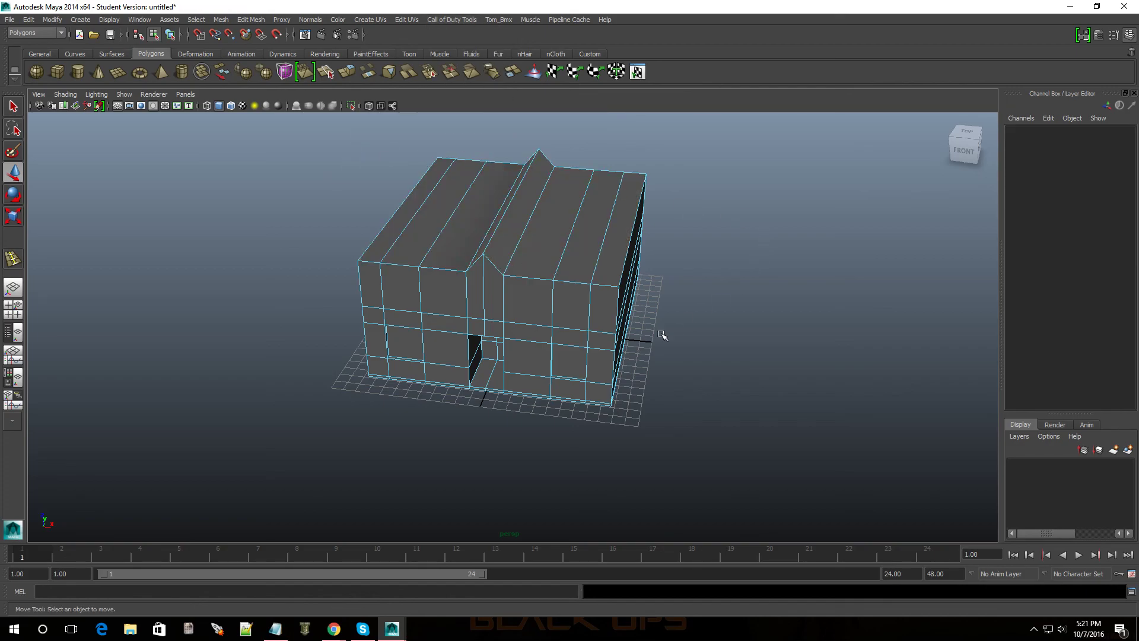
{"action": "left_click_drag", "start_coordinate": [742, 415], "coordinate": [847, 434], "text": "alt"}
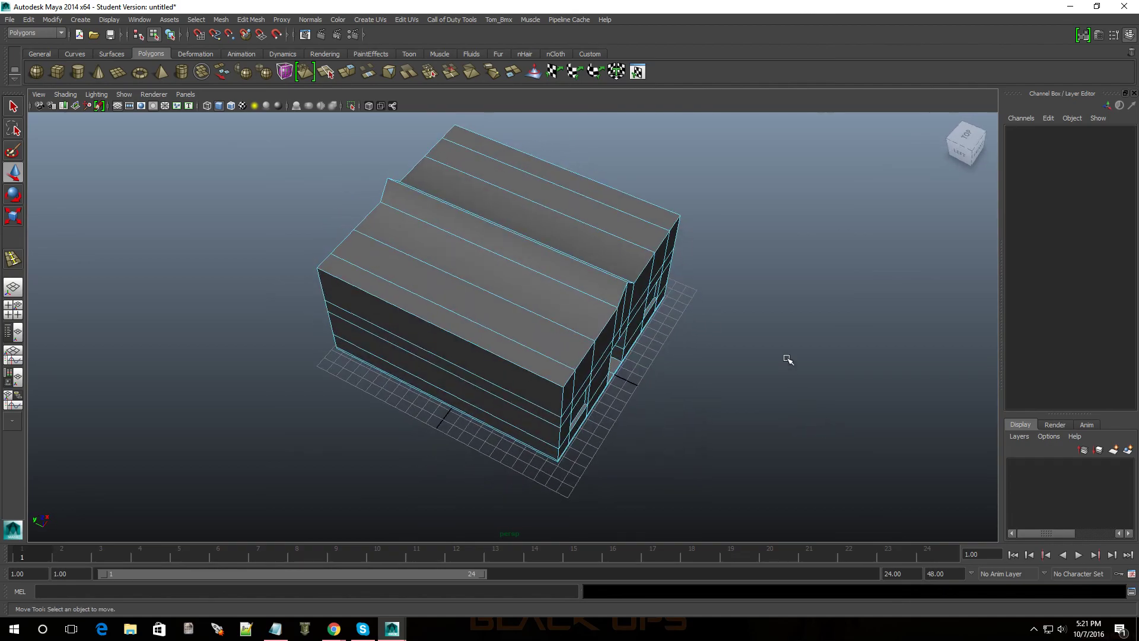
{"action": "left_click_drag", "start_coordinate": [784, 368], "coordinate": [714, 337], "text": "alt"}
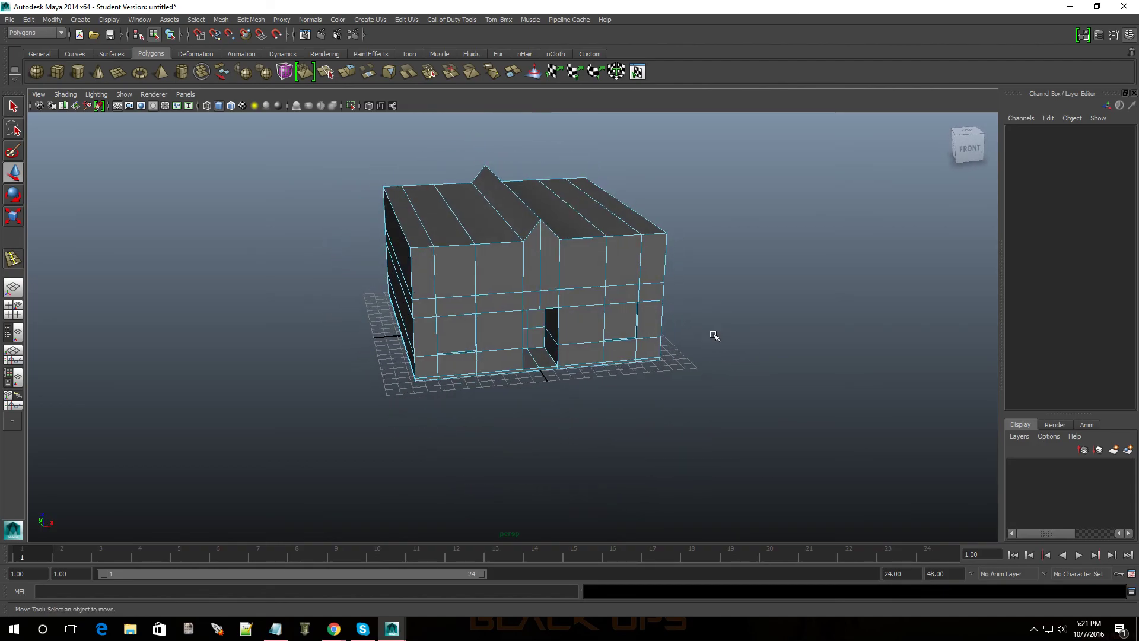
{"action": "left_click_drag", "start_coordinate": [714, 336], "coordinate": [693, 342], "text": "alt"}
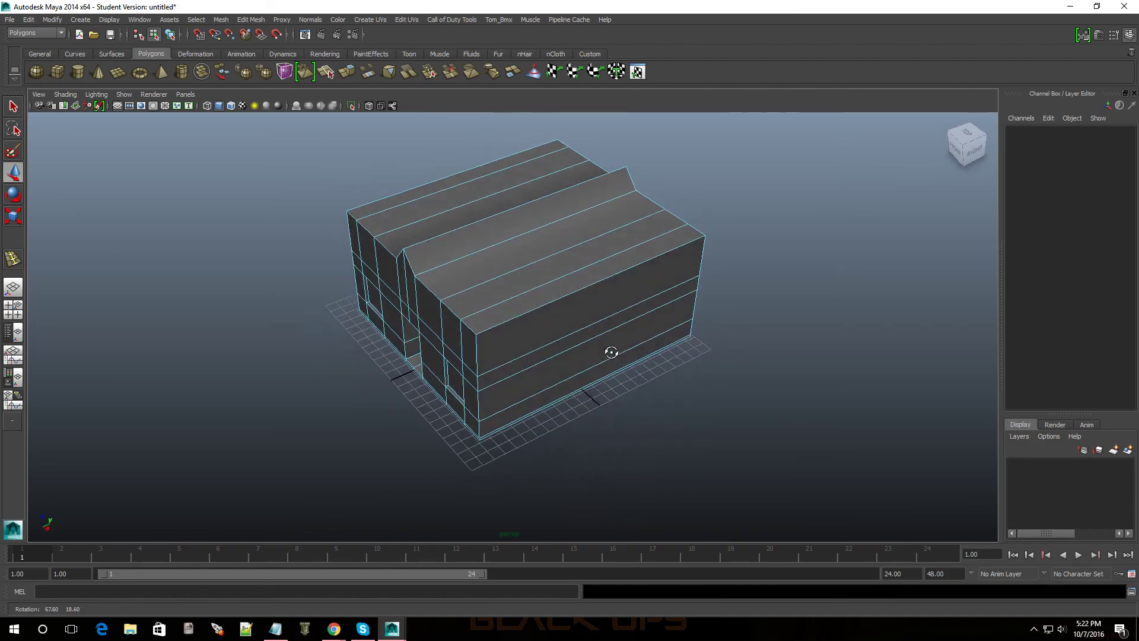
{"action": "left_click_drag", "start_coordinate": [588, 355], "coordinate": [564, 332], "text": "alt"}
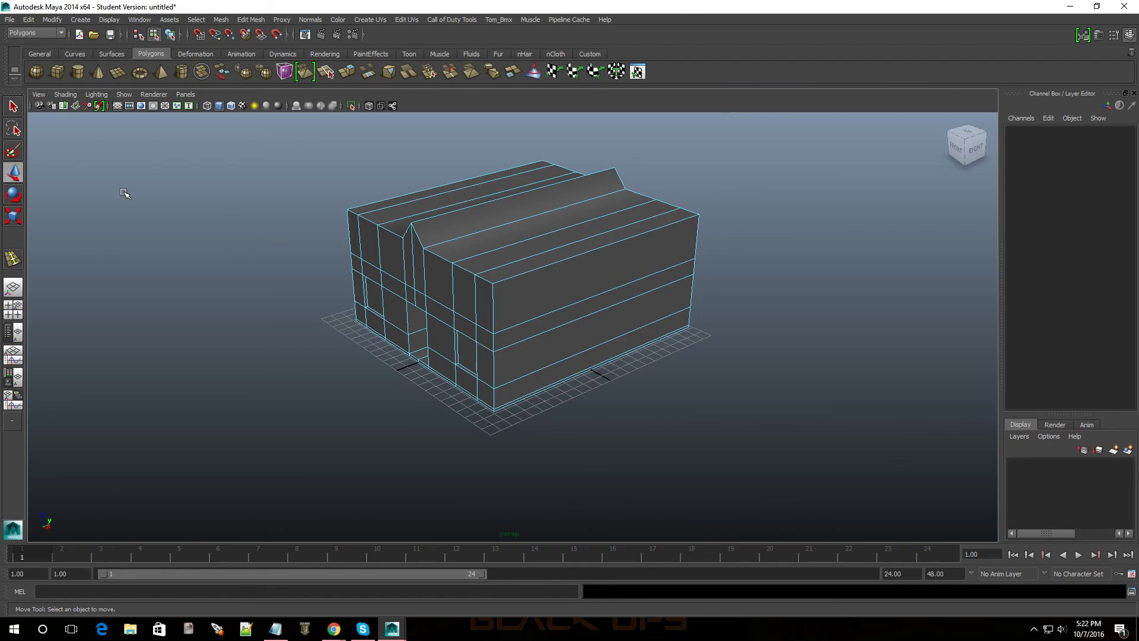
Close Maya, choosing Don't Save for the untitled scene.
{"action": "left_click", "coordinate": [1127, 7]}
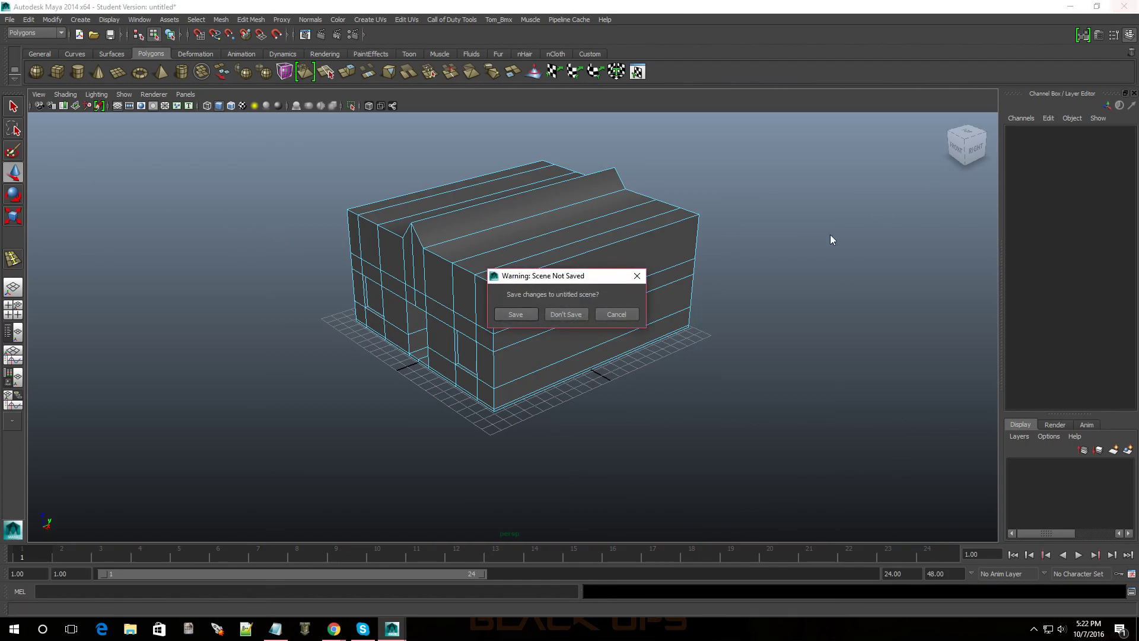
{"action": "left_click", "coordinate": [556, 316]}
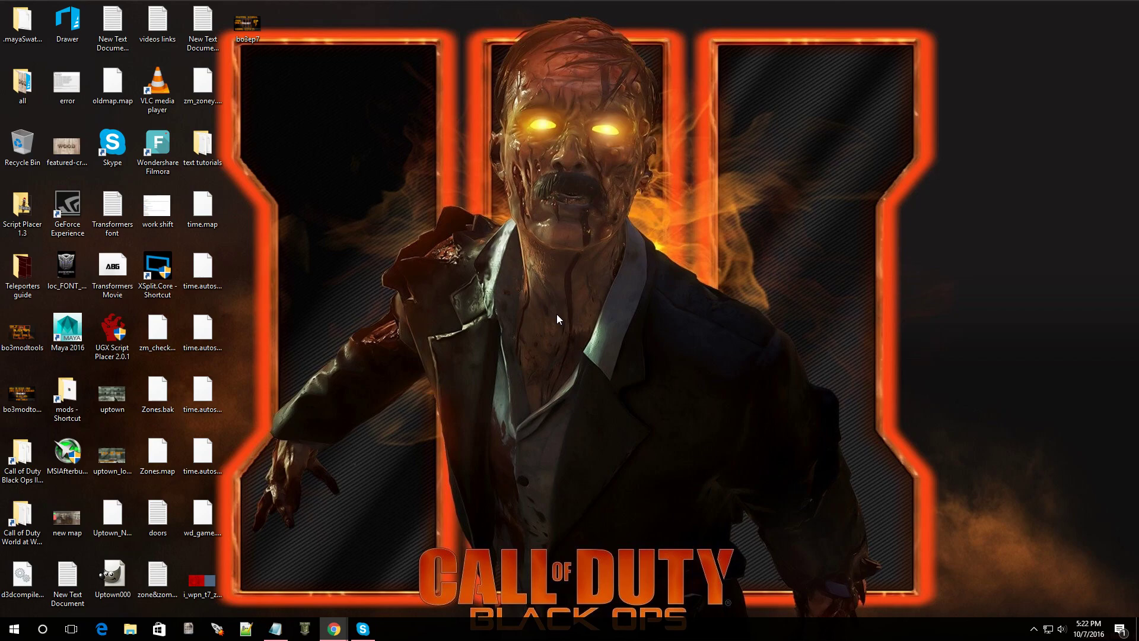